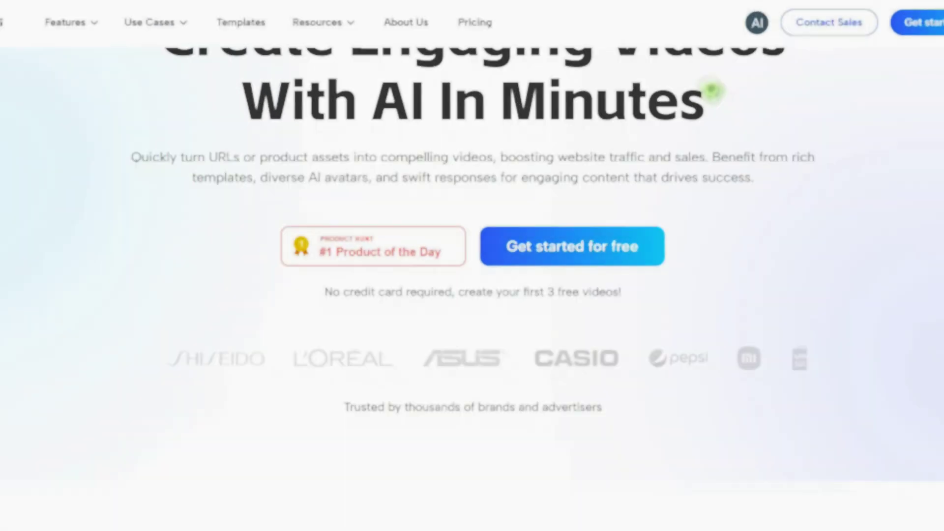
scroll(472, 266, "down", 3)
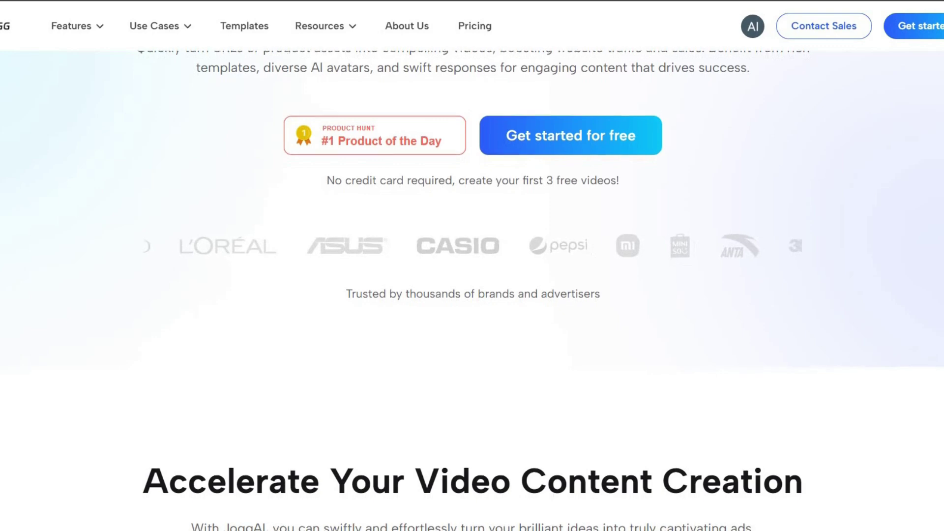
scroll(472, 266, "down", 3)
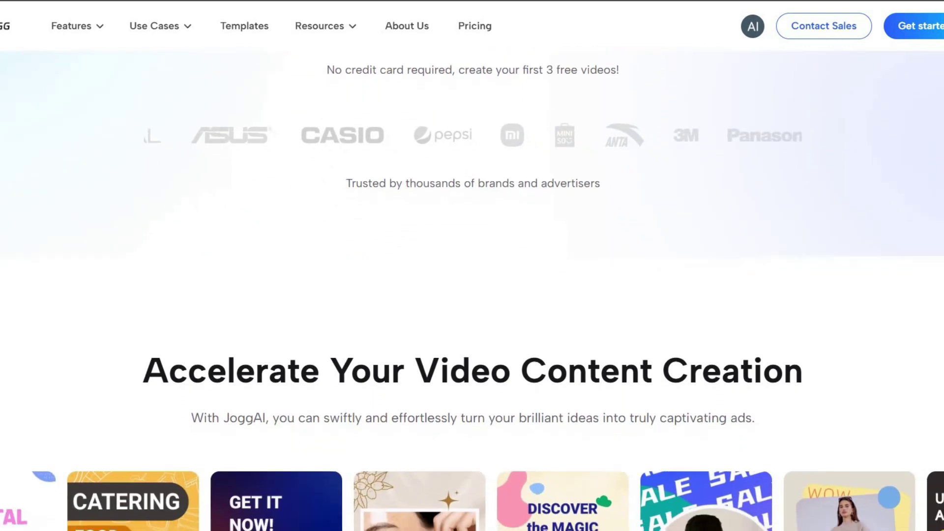
scroll(472, 265, "down", 3)
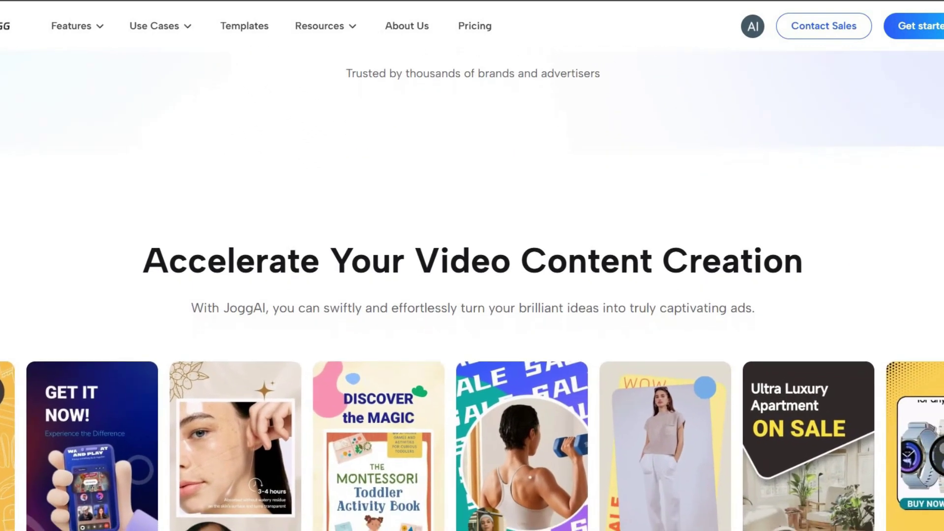
scroll(473, 265, "down", 3)
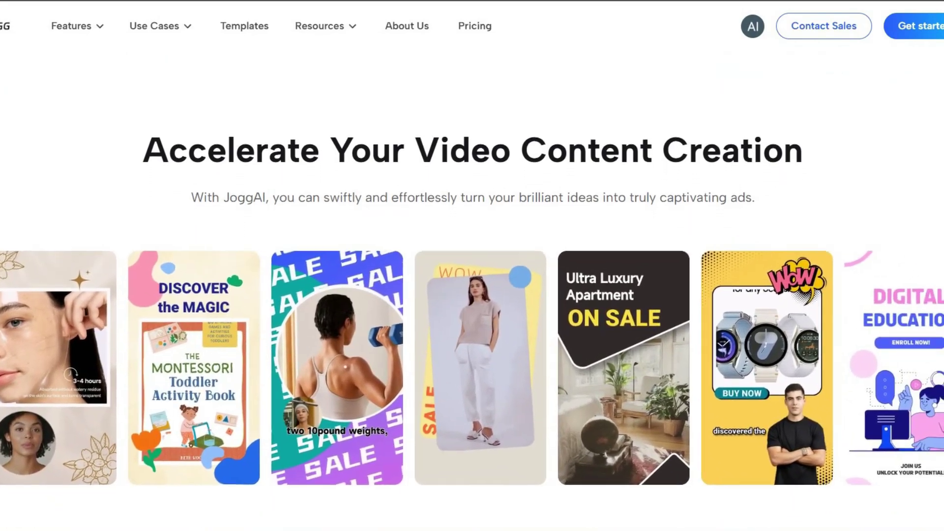
scroll(472, 265, "down", 3)
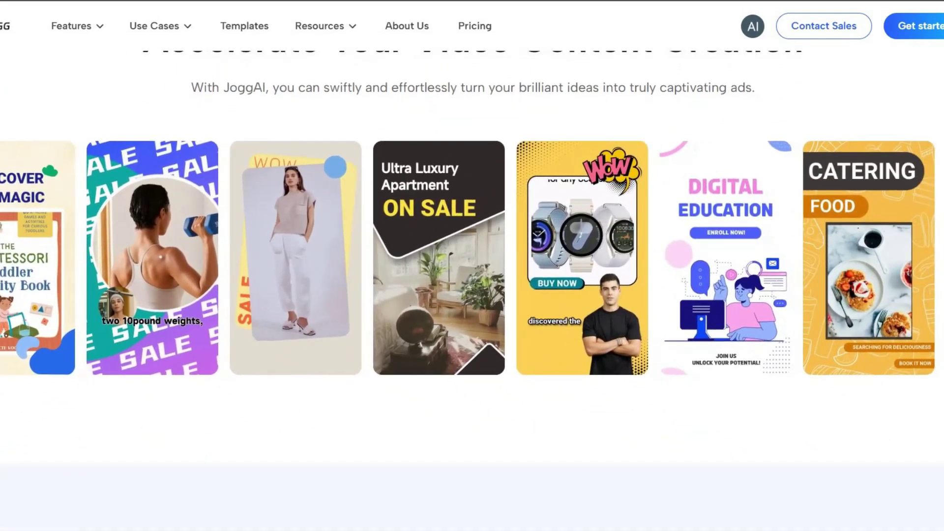
scroll(472, 266, "down", 3)
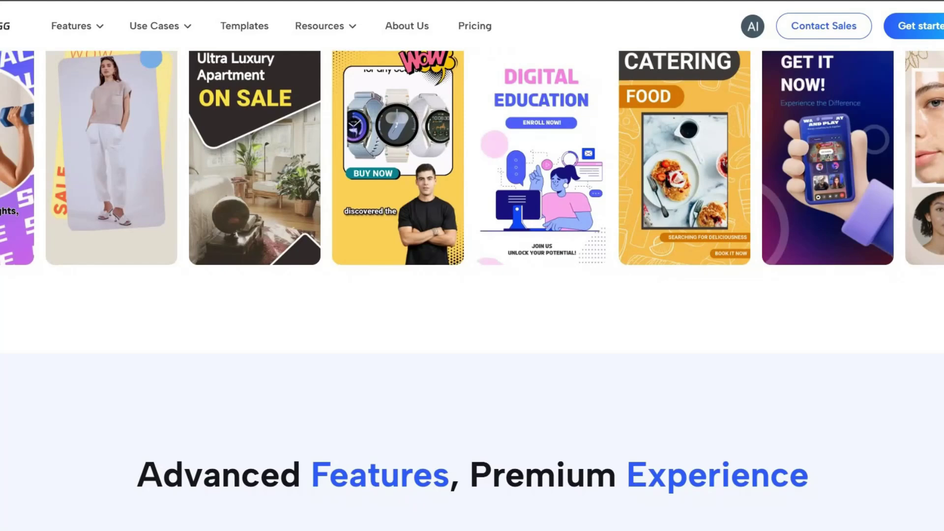
scroll(473, 266, "down", 3)
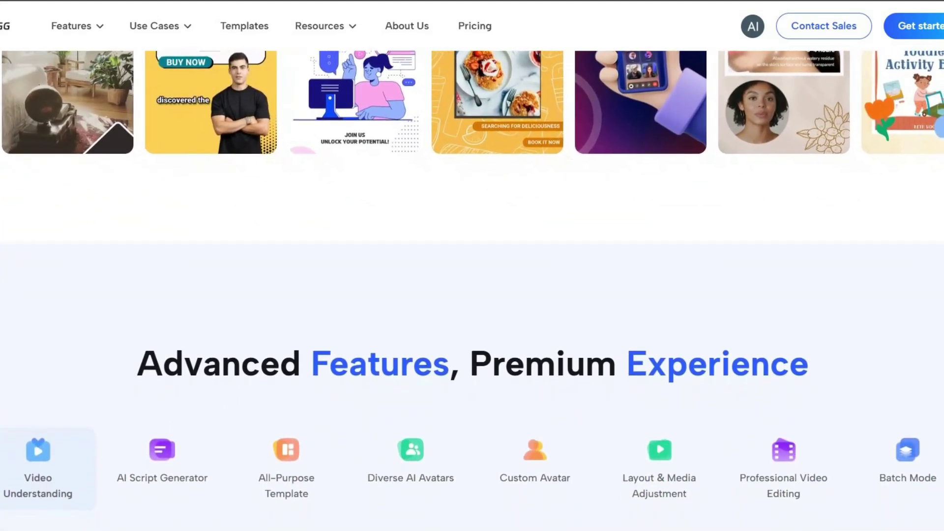
scroll(649, 516, "down", 3)
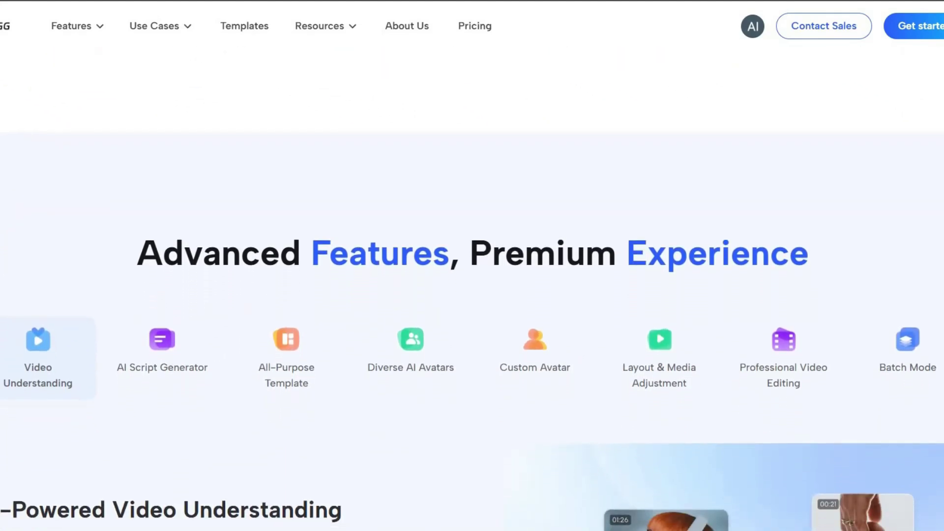
scroll(472, 265, "down", 3)
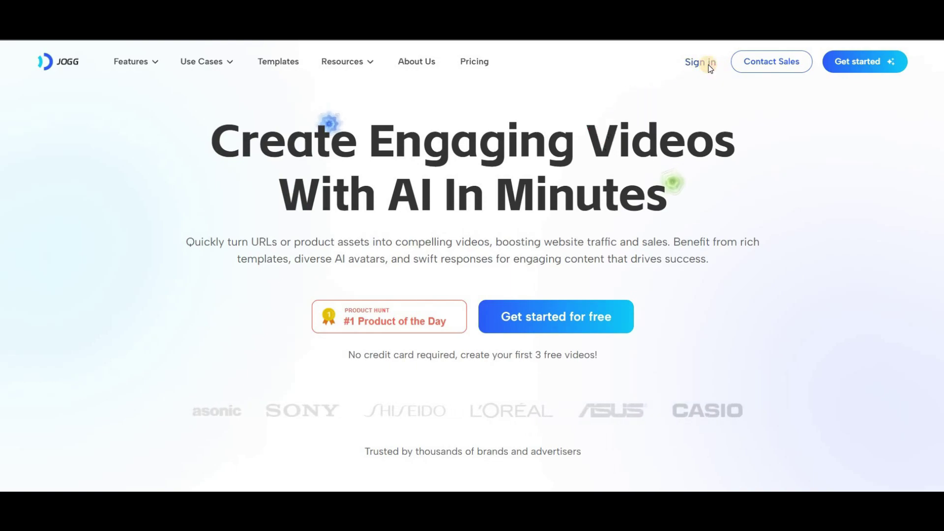
Sign in, then browse the AI Avatar page from the Features menu
left_click(708, 64)
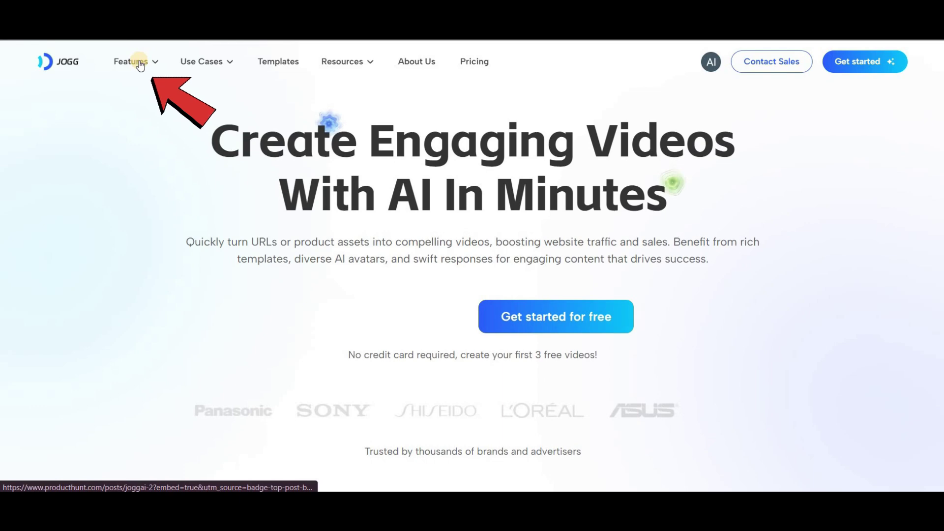
left_click(140, 64)
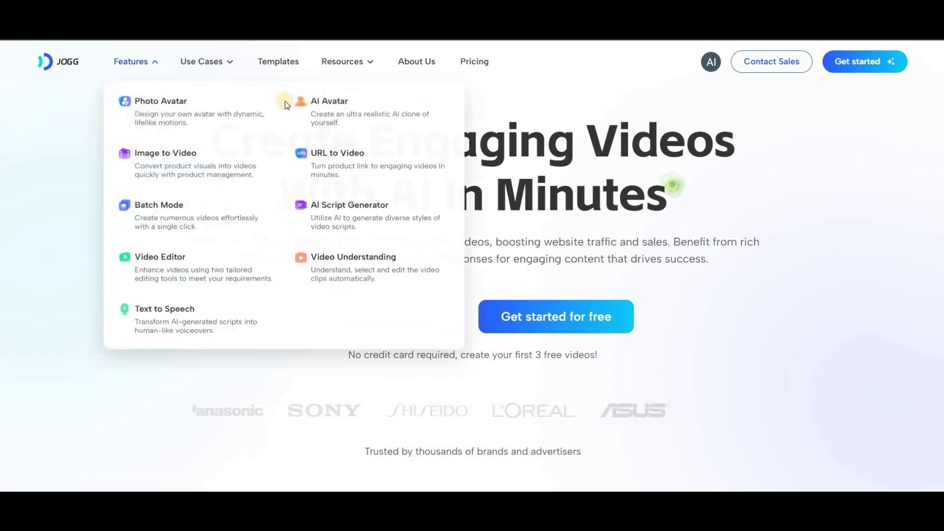
left_click(333, 102)
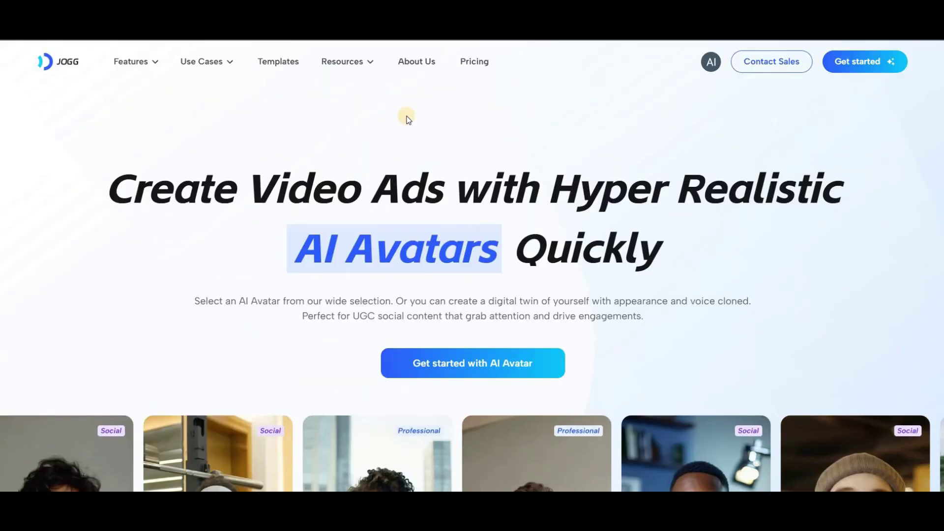
scroll(553, 163, "down", 7)
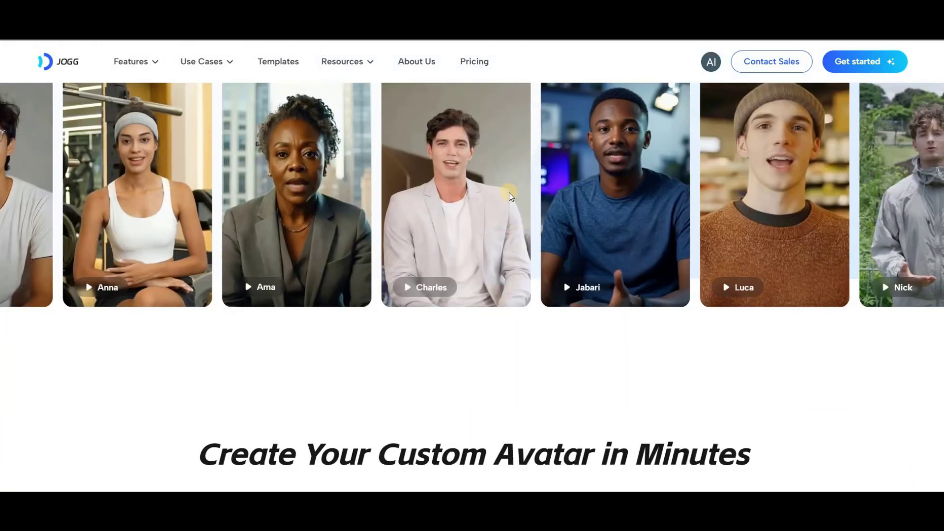
scroll(509, 193, "down", 7)
scroll(509, 204, "down", 10)
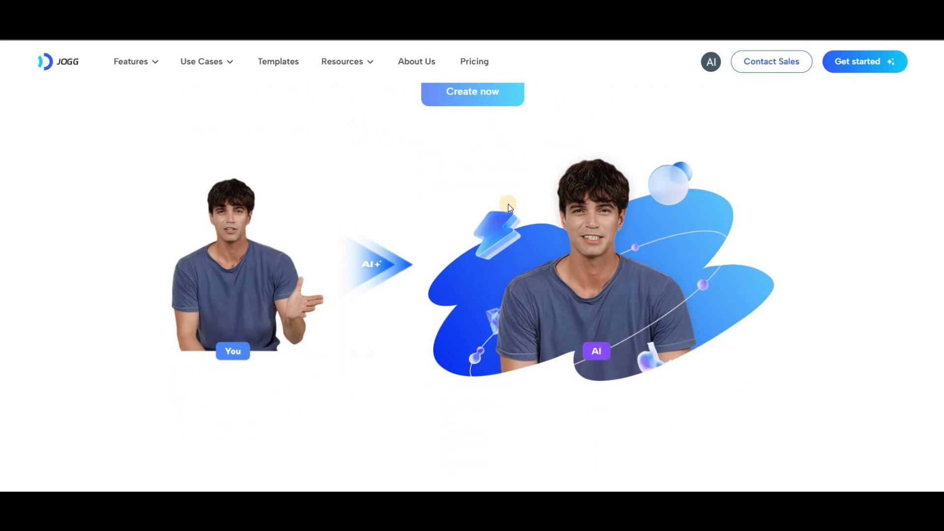
scroll(507, 206, "down", 12)
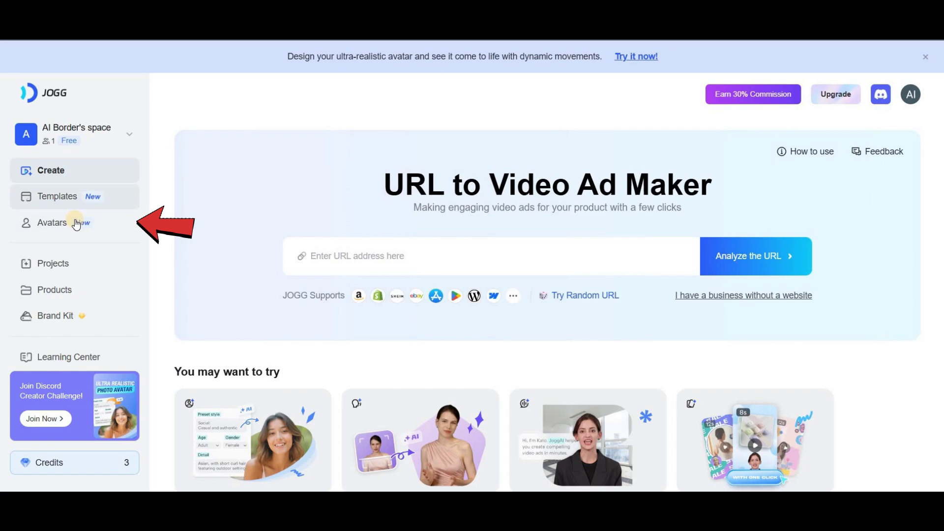
From the Avatars library, start a talking avatar video with Emily's Christmas Morning
left_click(36, 226)
scroll(554, 240, "down", 8)
scroll(554, 240, "down", 15)
scroll(562, 261, "down", 4)
scroll(565, 262, "up", 6)
scroll(565, 261, "down", 12)
scroll(818, 213, "up", 1)
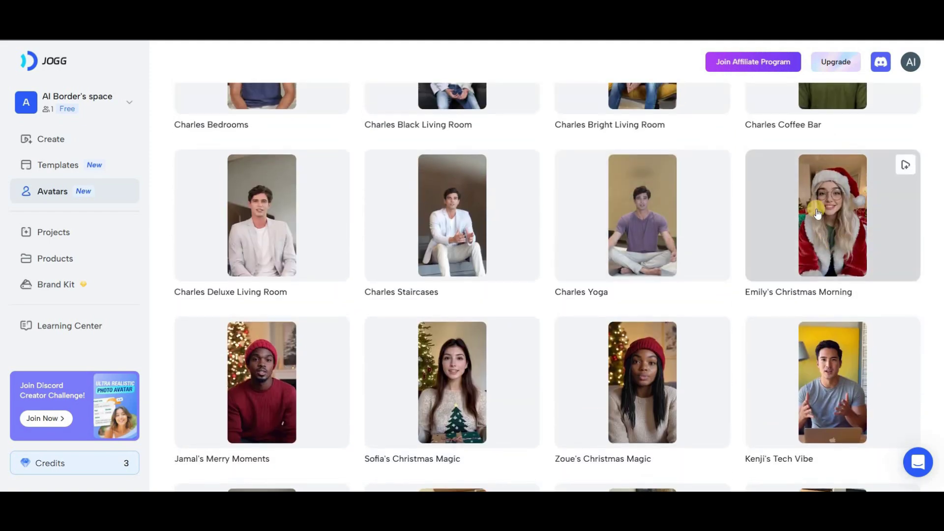
left_click(906, 165)
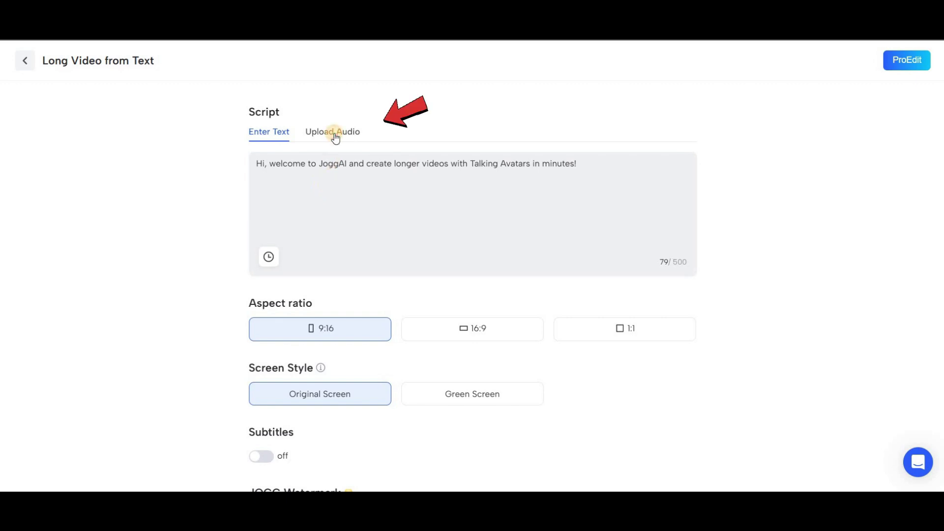
Replace the sample script with 'hey everyone welcome to AI Border.'
left_click(332, 136)
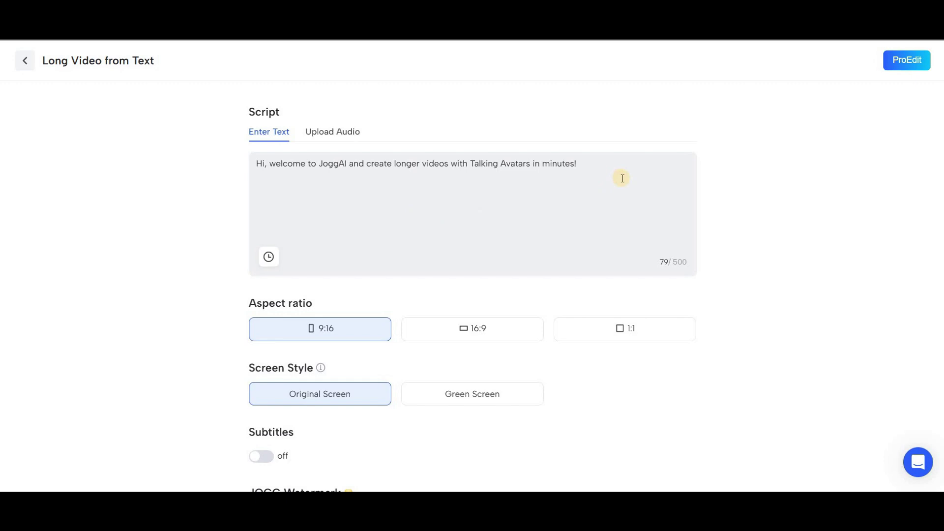
key("ctrl+shift+Left")
key("ctrl+shift+Left")
key("ctrl+shift+Left")
key("ctrl+shift+Left")
key("ctrl+shift+Left")
key("ctrl+shift+Left")
key("ctrl+shift+Left")
key("ctrl+shift+Left")
key("ctrl+shift+Left")
key("ctrl+shift+Left")
key("ctrl+shift+Left")
key("ctrl+shift+Left")
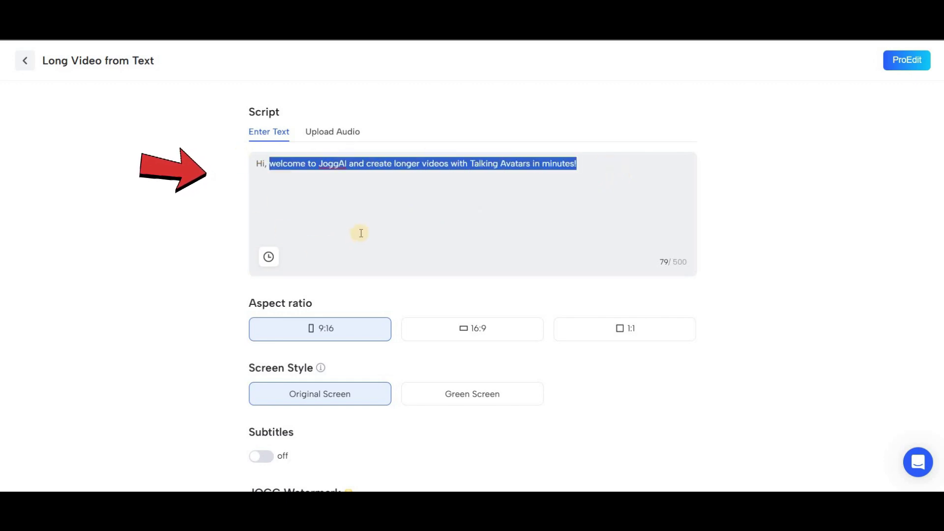
type("hey everyone welcome to AI Border.")
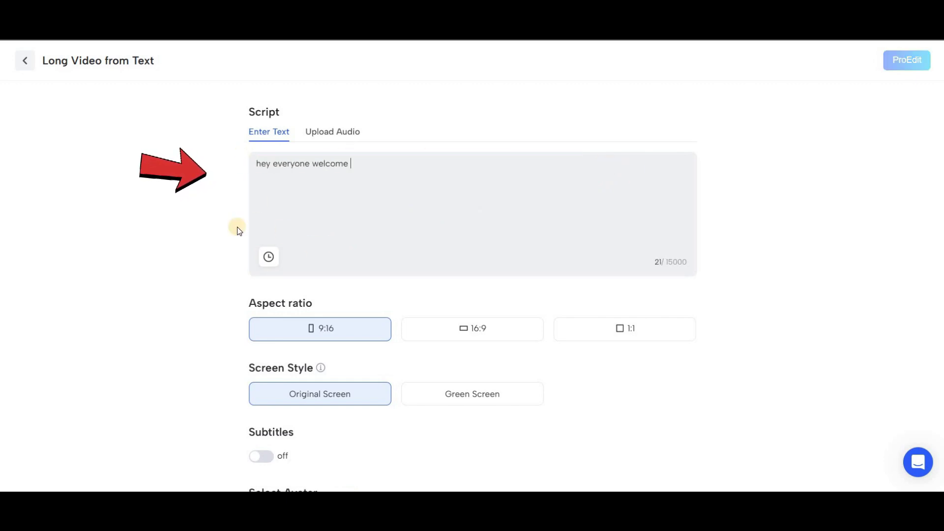
key("ctrl+a")
scroll(463, 178, "down", 3)
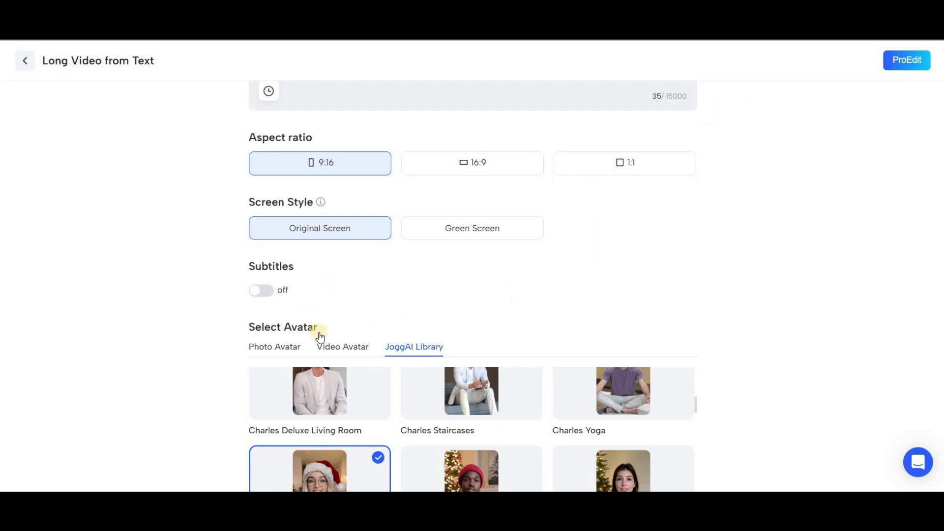
Switch the aspect ratio to 16:9 and browse the landscape library avatars
scroll(374, 285, "down", 3)
scroll(465, 179, "up", 6)
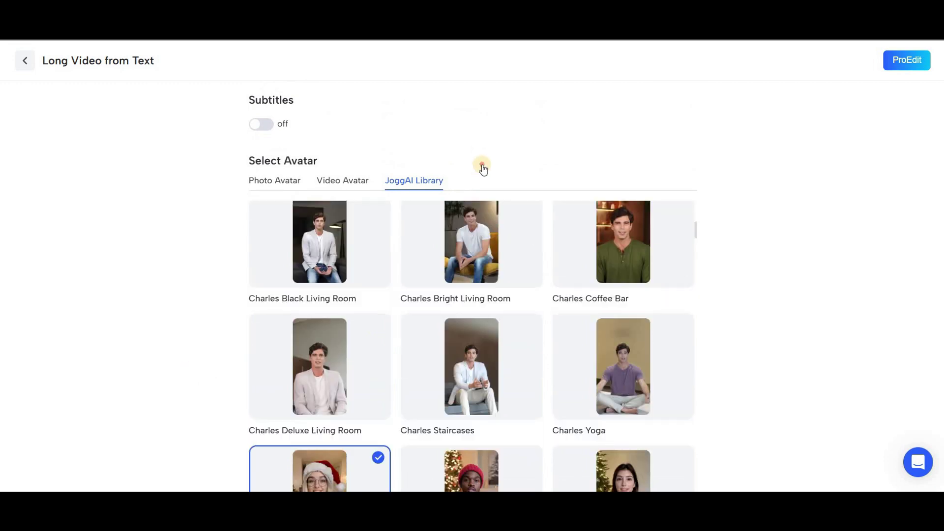
left_click(478, 162)
scroll(462, 364, "down", 15)
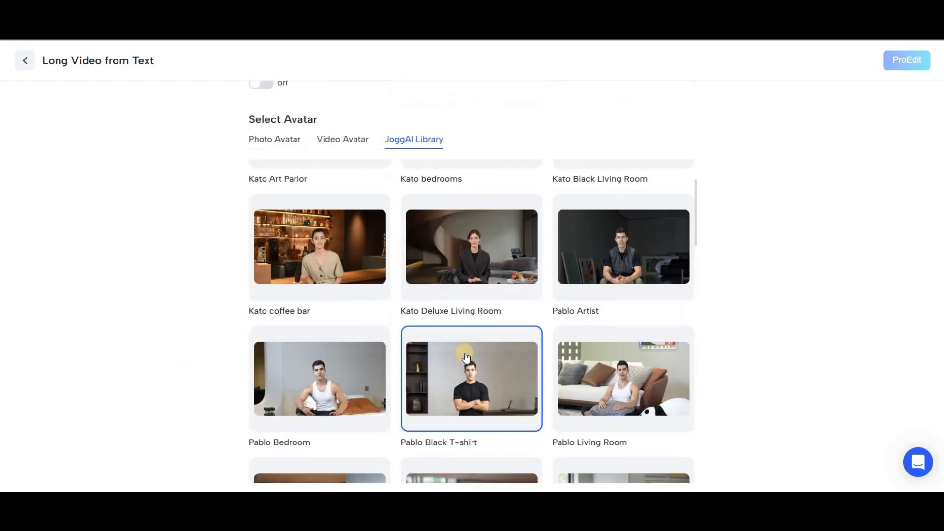
scroll(467, 354, "down", 8)
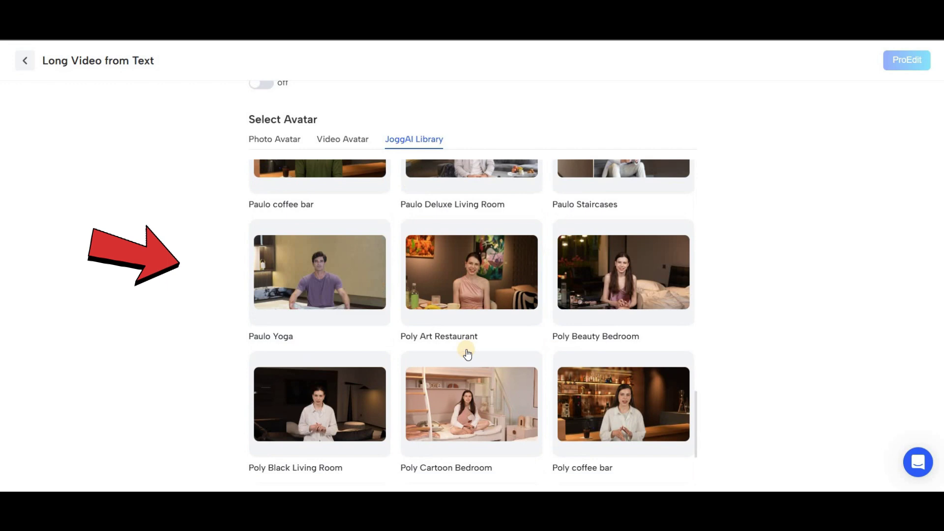
scroll(467, 355, "up", 7)
scroll(468, 353, "up", 5)
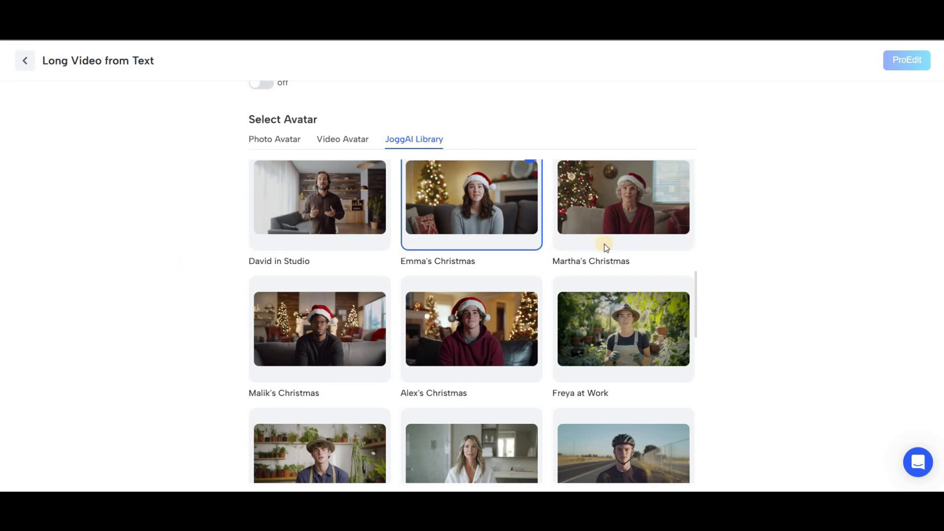
scroll(507, 268, "up", 4)
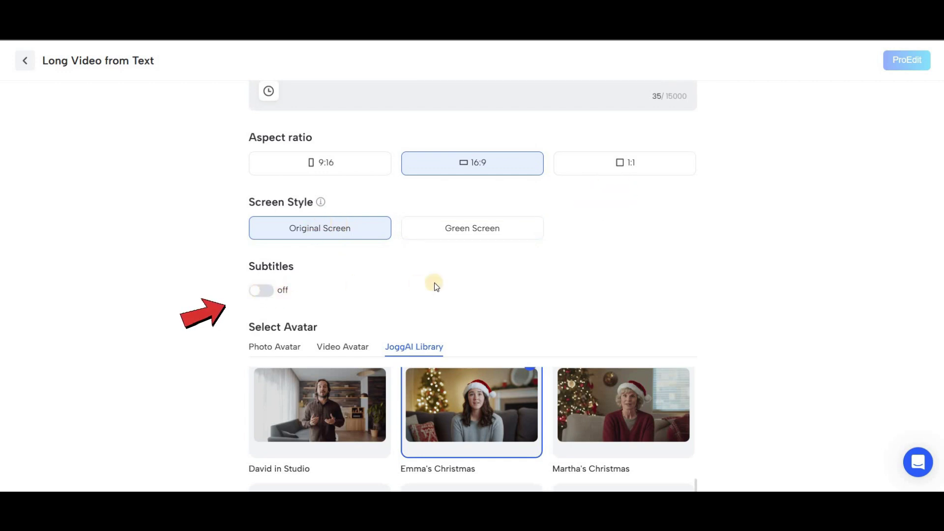
scroll(677, 360, "down", 15)
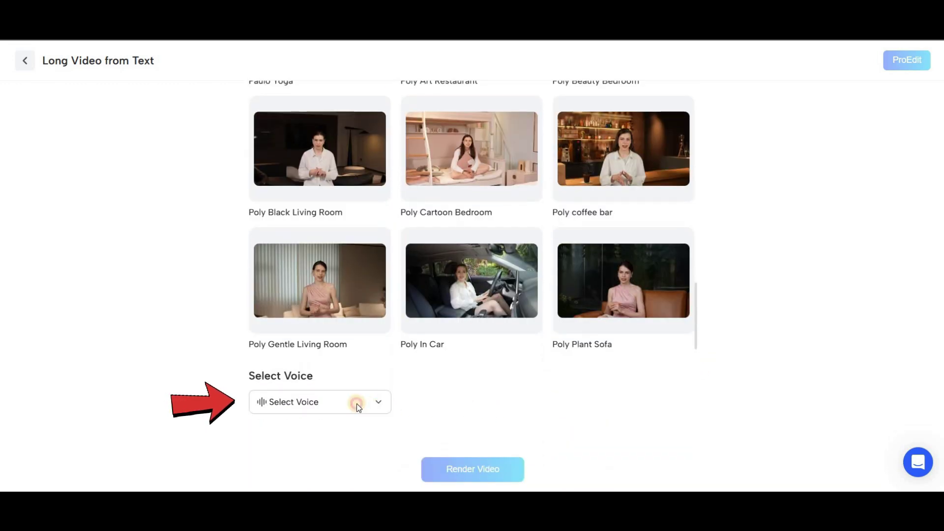
Open the AI Voices library and look through the language and accent filters
left_click(356, 403)
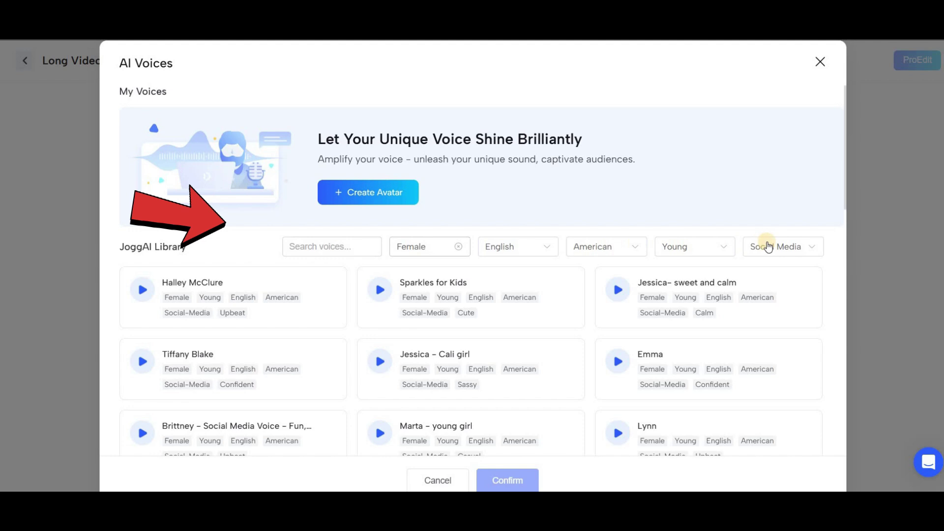
left_click(533, 247)
scroll(519, 324, "down", 2)
scroll(517, 311, "up", 4)
left_click(605, 247)
scroll(613, 323, "down", 4)
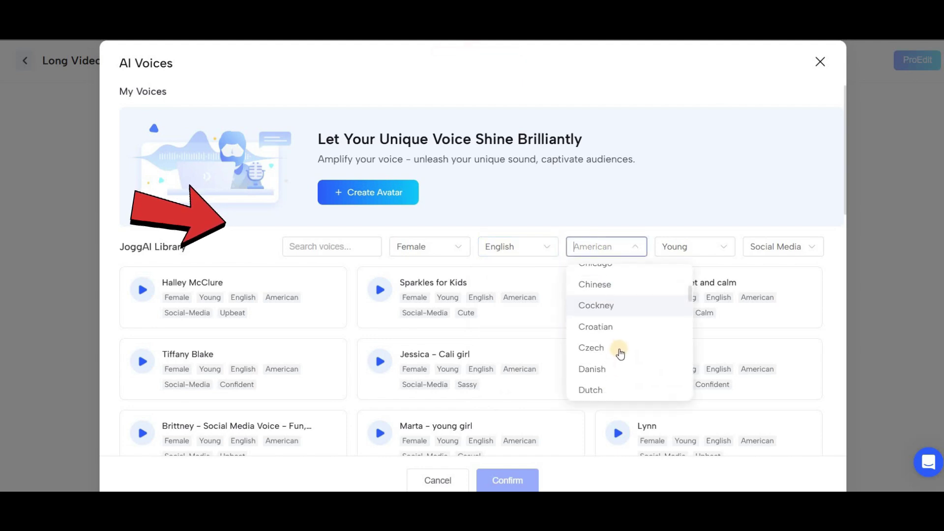
scroll(613, 301, "up", 5)
left_click(703, 246)
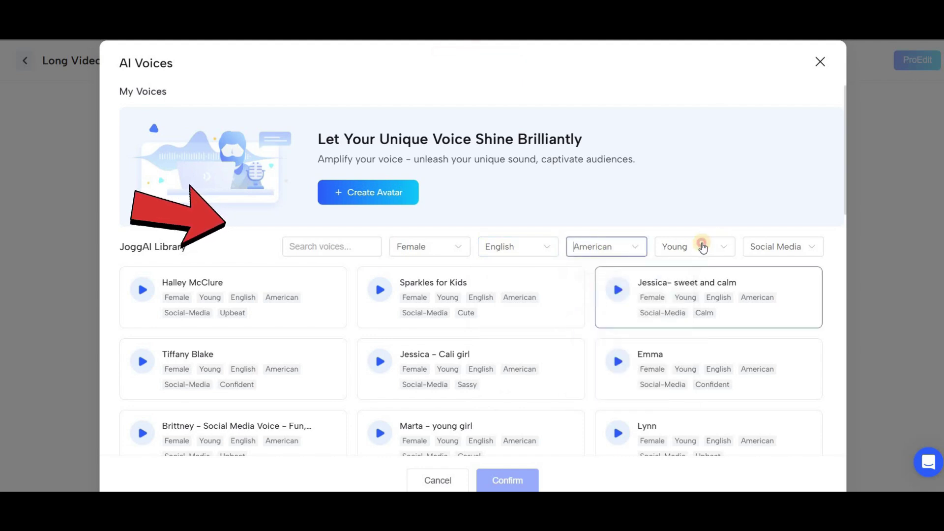
Filter voices to Conversational, confirm the young American female voice, and start rendering
left_click(694, 247)
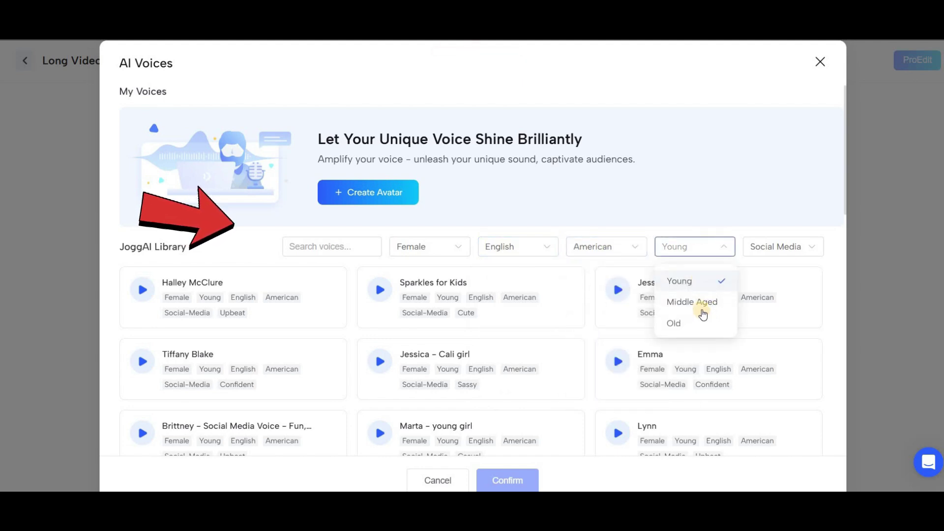
left_click(787, 246)
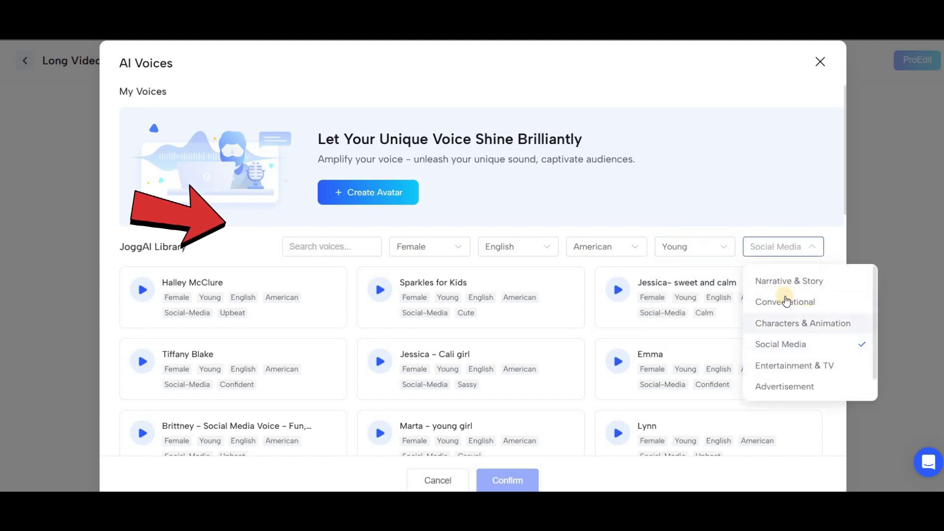
left_click(790, 303)
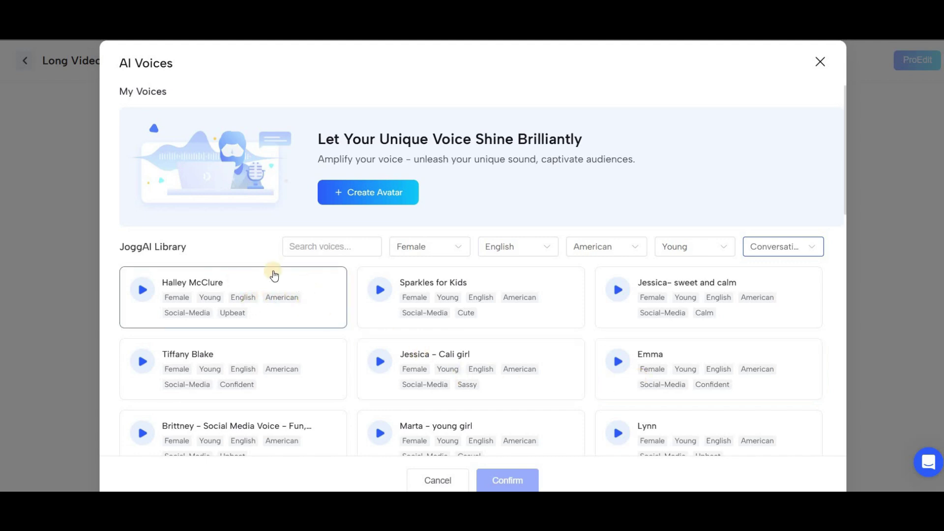
left_click(494, 479)
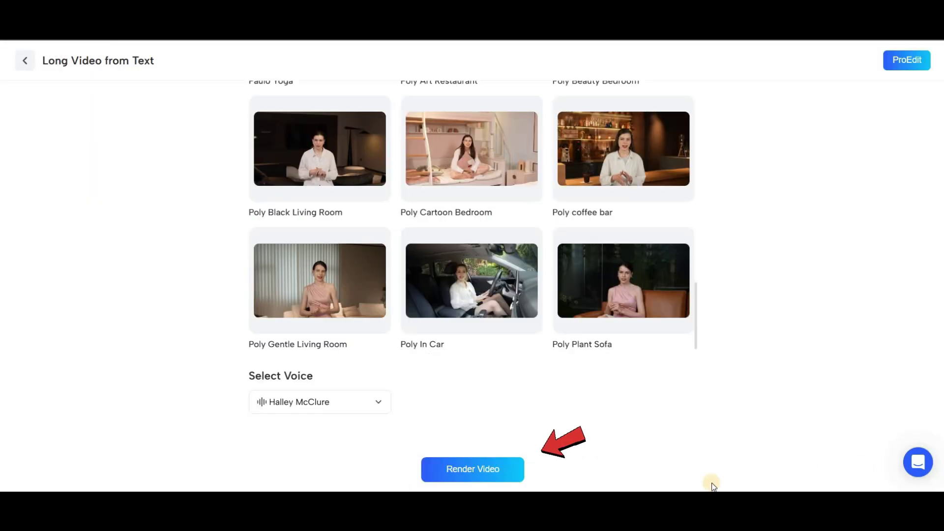
left_click(516, 470)
Submit the video as Mp4 with the filename 'Emma's Christmas 1220'
left_click(472, 469)
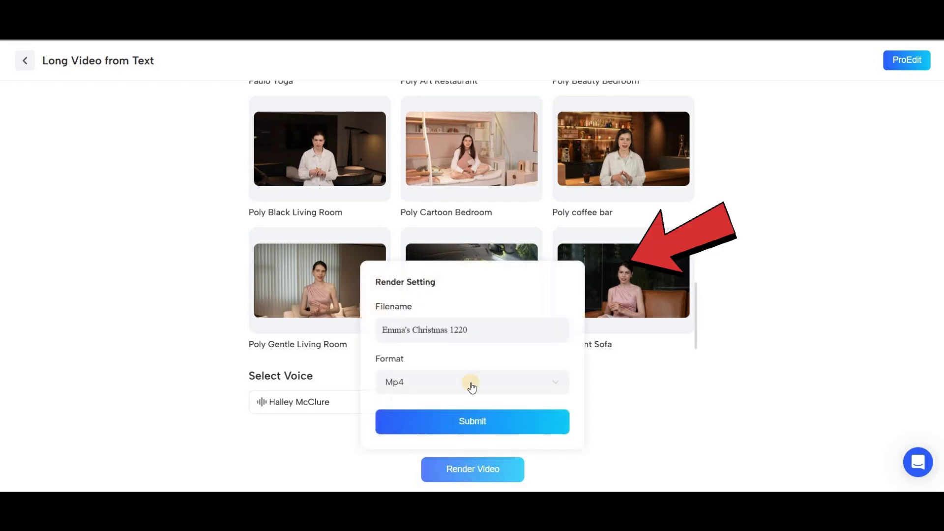
left_click(384, 339)
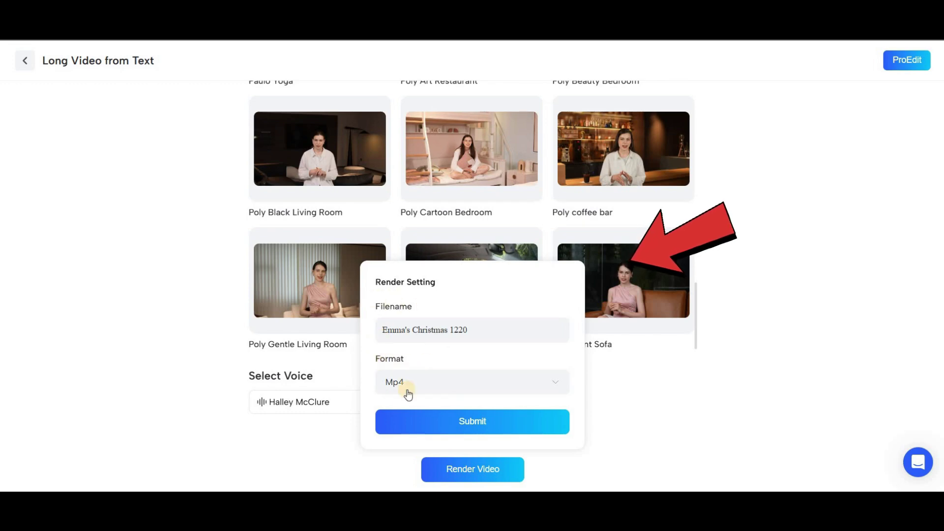
left_click(438, 423)
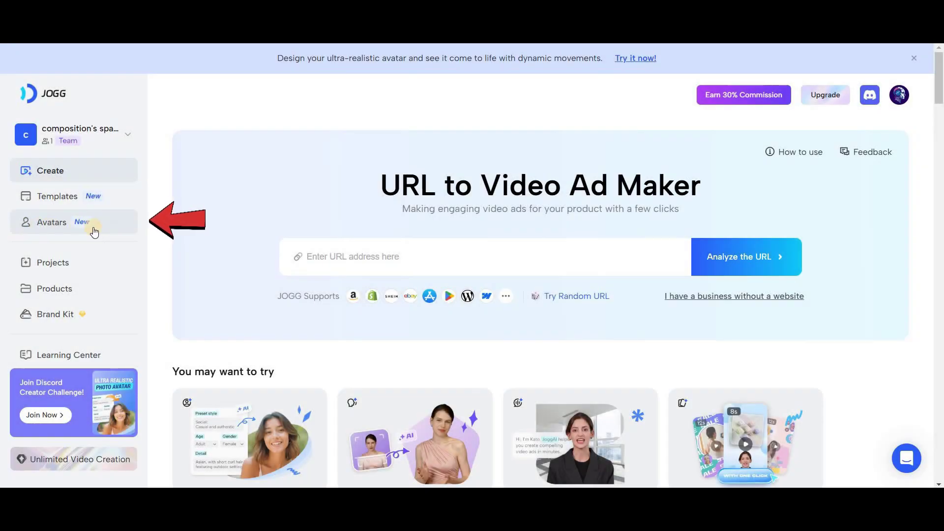
Create a photo avatar: Social preset, Young adult, Female, European ethnicity
left_click(50, 226)
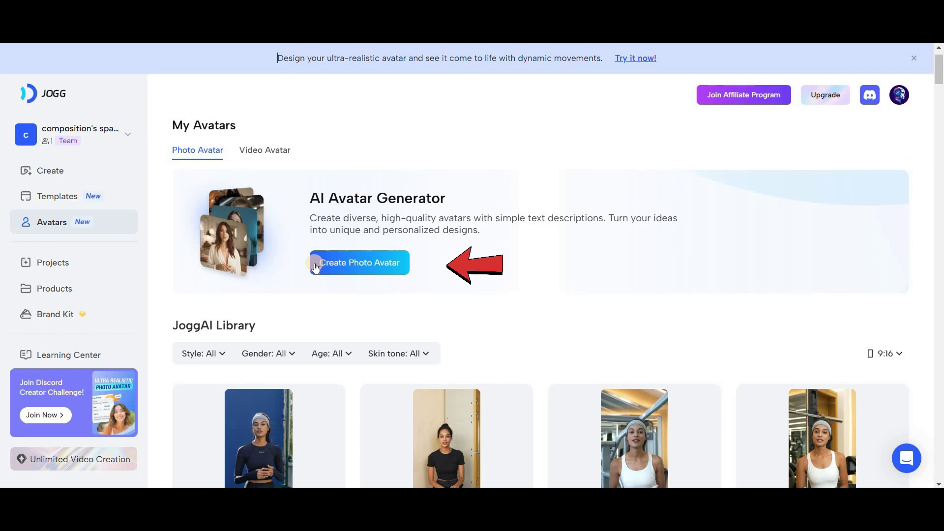
left_click(355, 263)
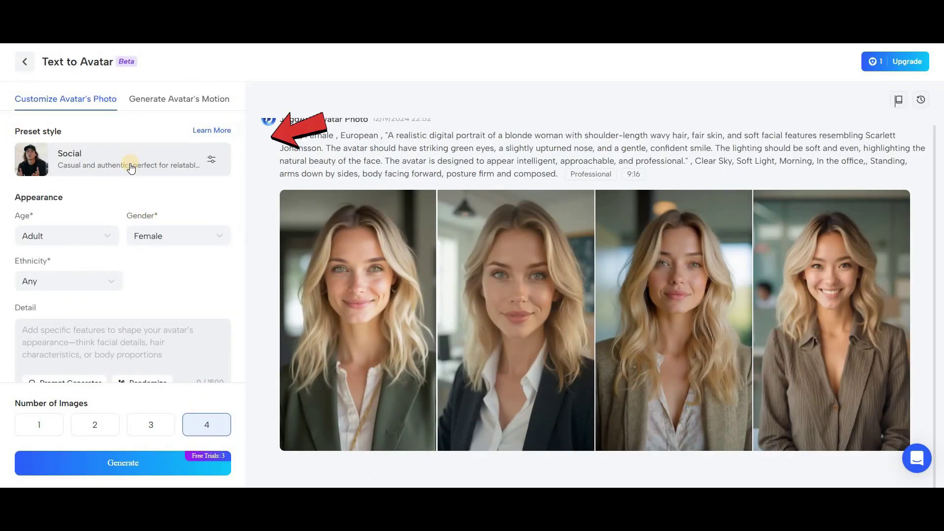
left_click(79, 166)
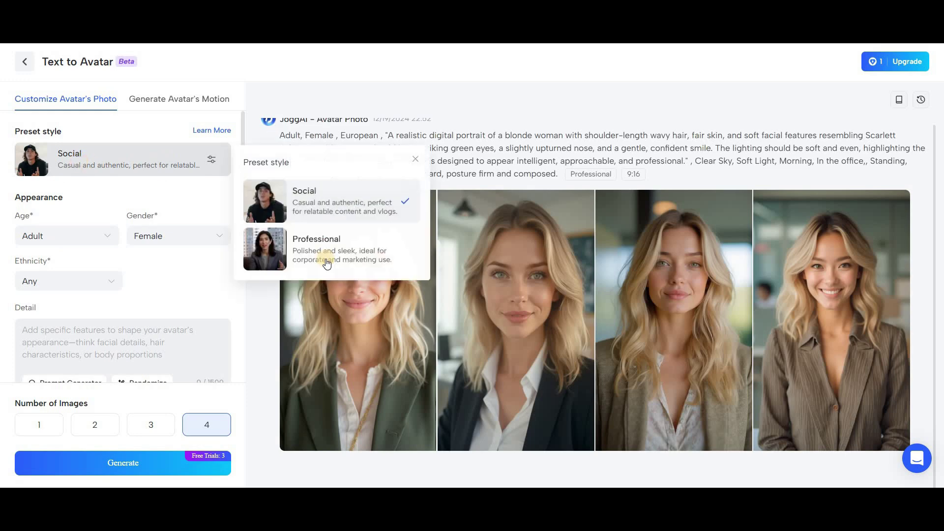
left_click(333, 215)
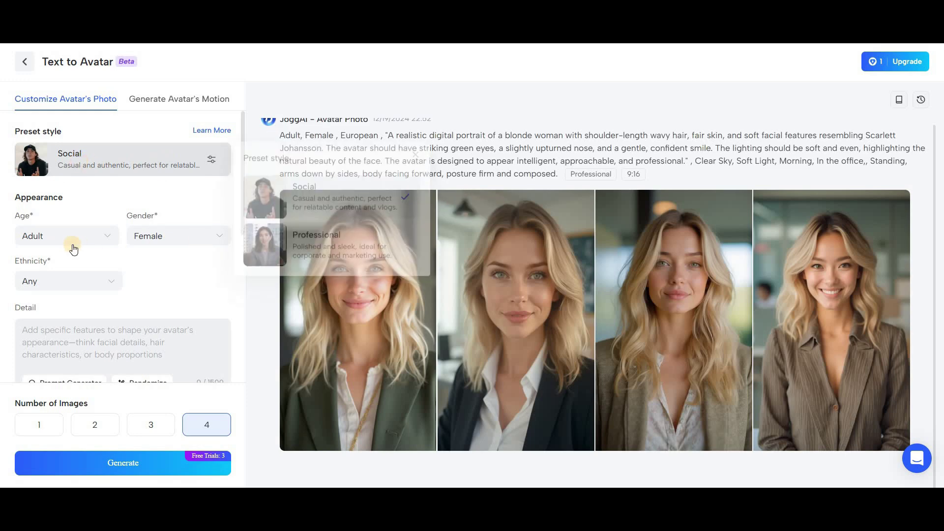
left_click(67, 236)
left_click(67, 287)
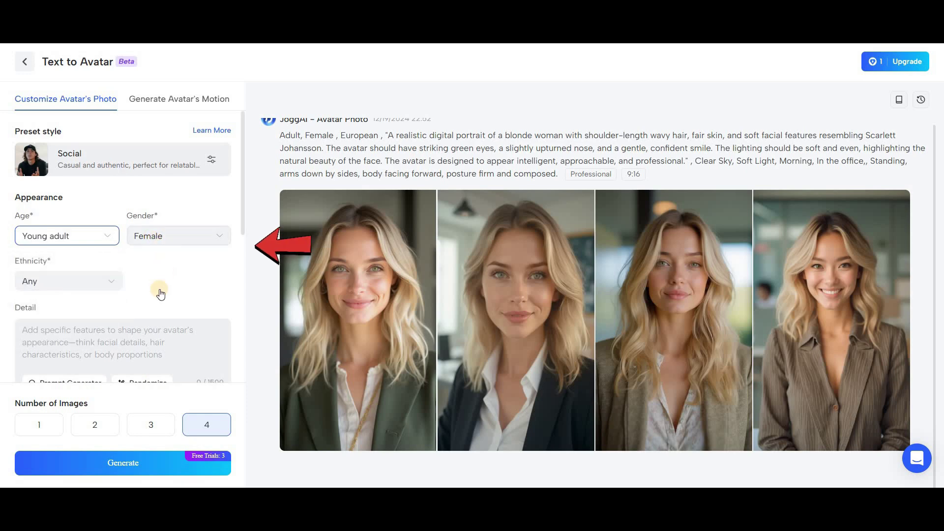
left_click(72, 284)
left_click(69, 328)
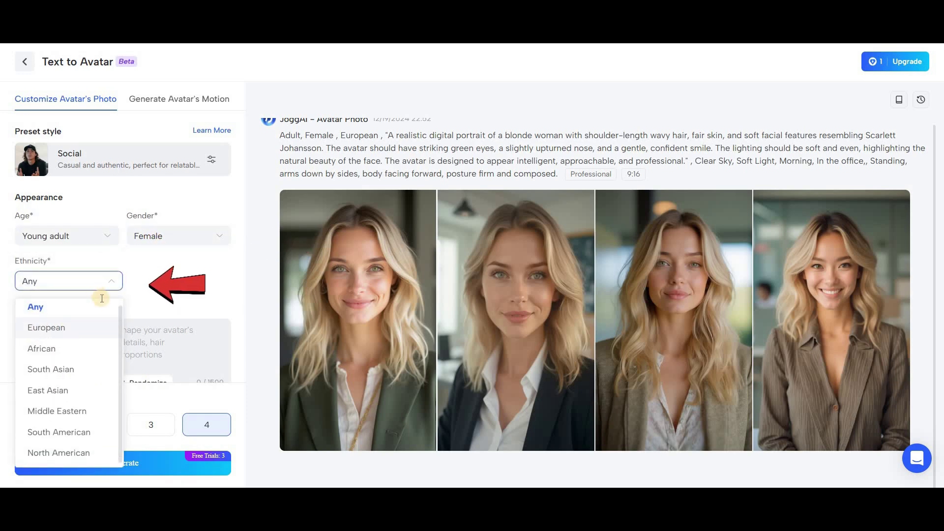
scroll(124, 176, "down", 3)
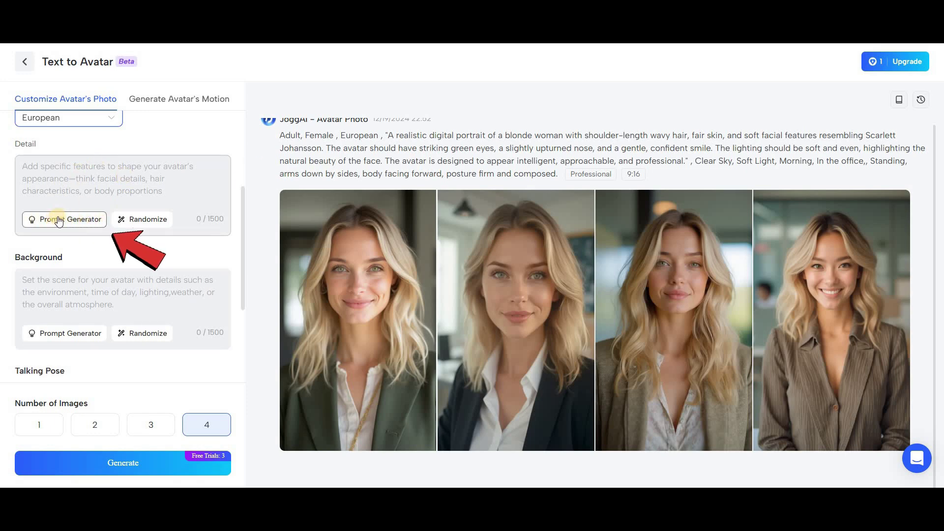
Paste the appearance description into the Detail field
right_click(115, 183)
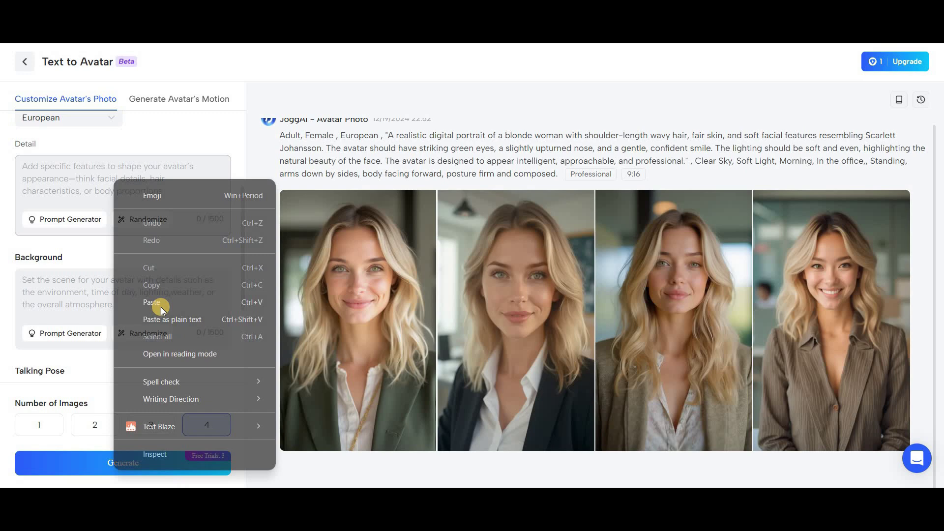
left_click(147, 302)
scroll(112, 211, "down", 2)
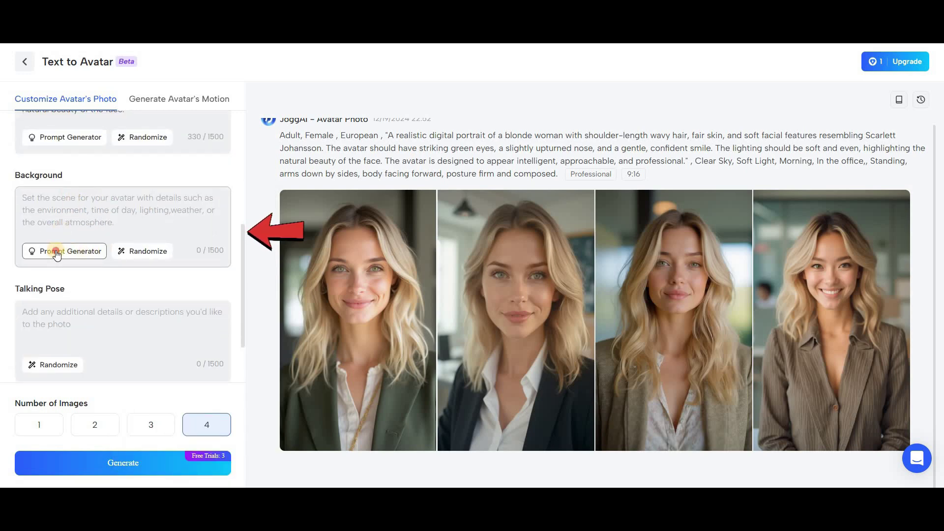
Set the Background prompt to Natural Light, Morning, In the forest, Clear Sky
left_click(103, 252)
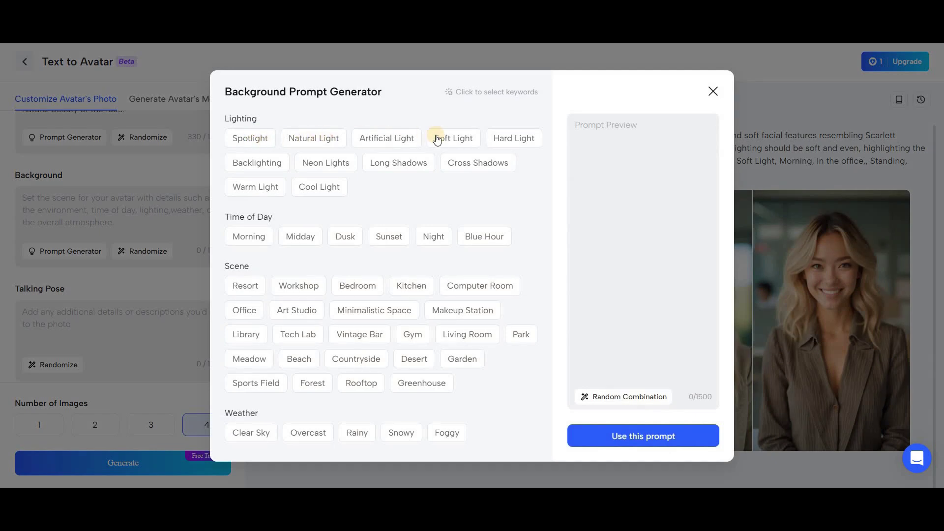
left_click(317, 140)
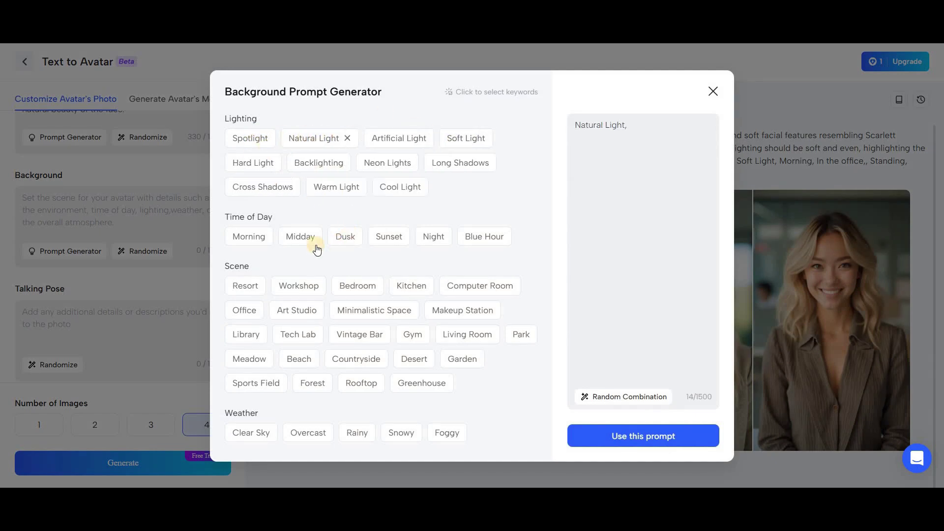
left_click(267, 237)
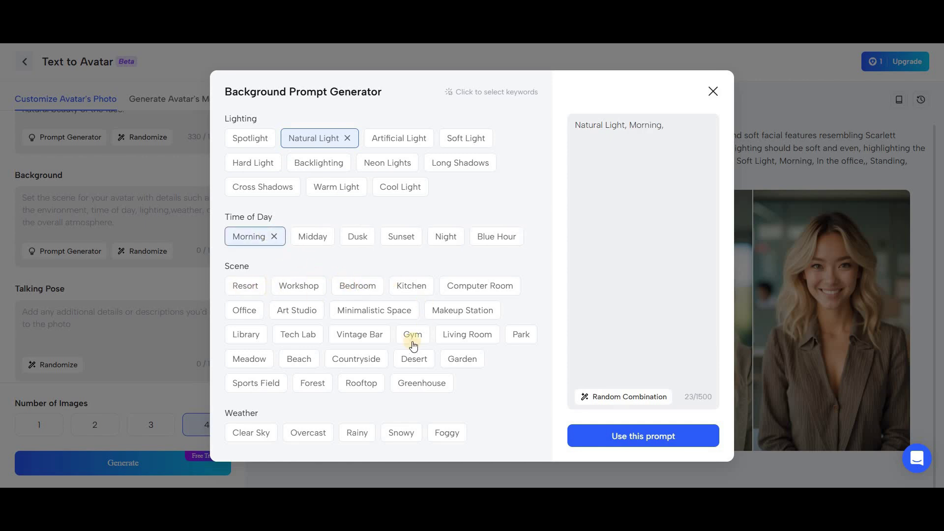
left_click(312, 383)
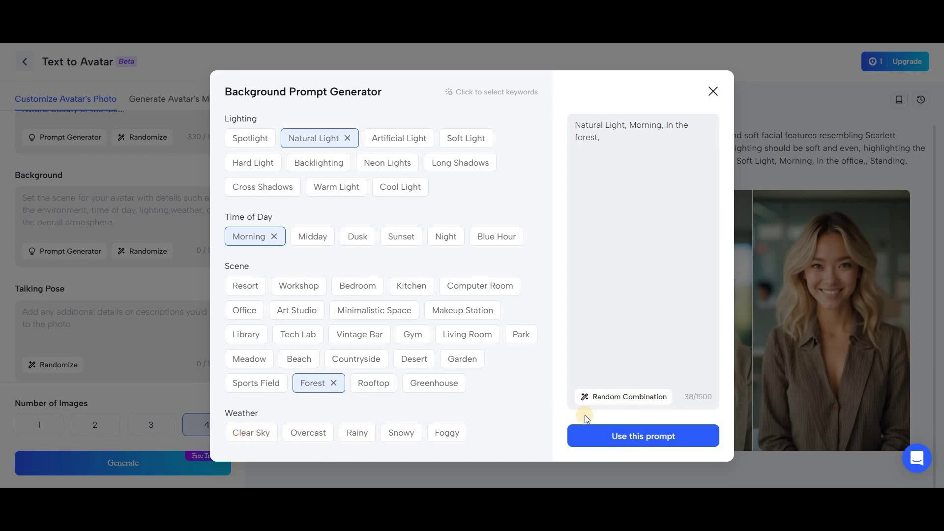
left_click(559, 438)
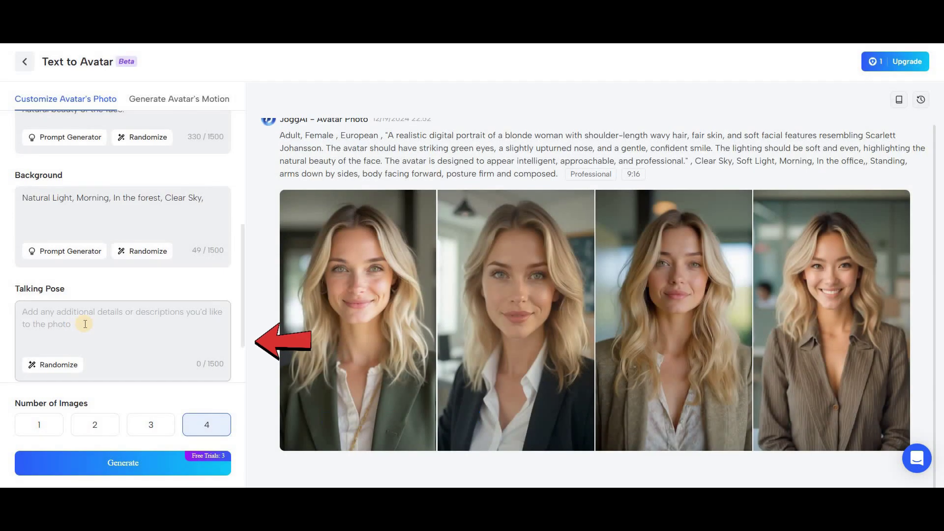
Randomize a seated, calm Talking Pose and generate four forest portraits
left_click(43, 366)
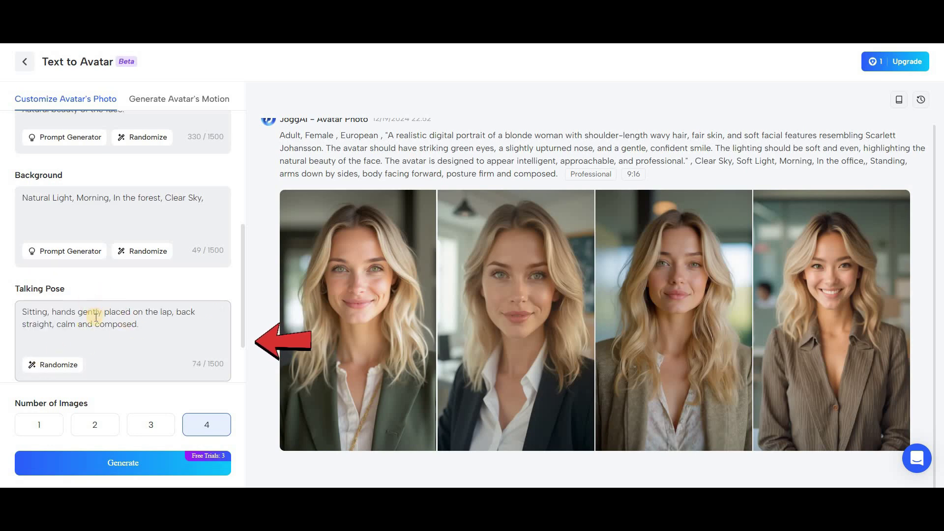
scroll(167, 379, "down", 2)
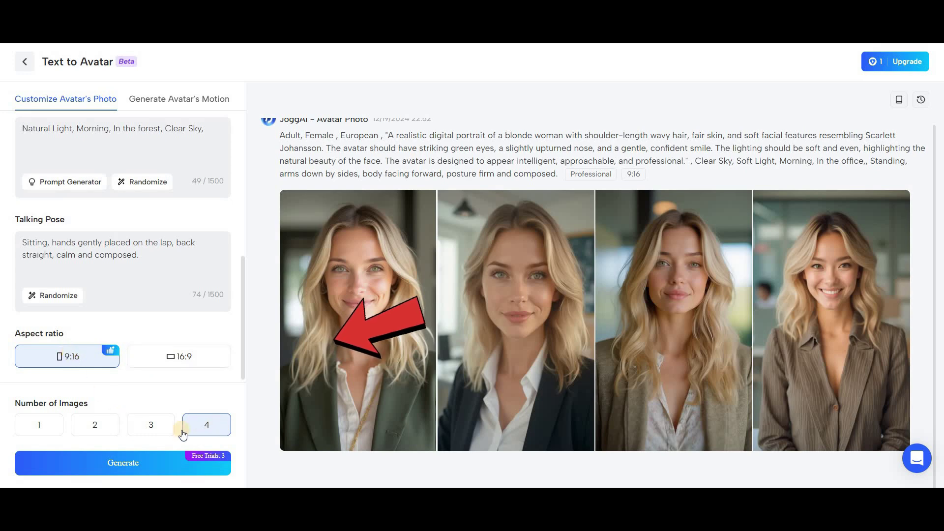
left_click(123, 463)
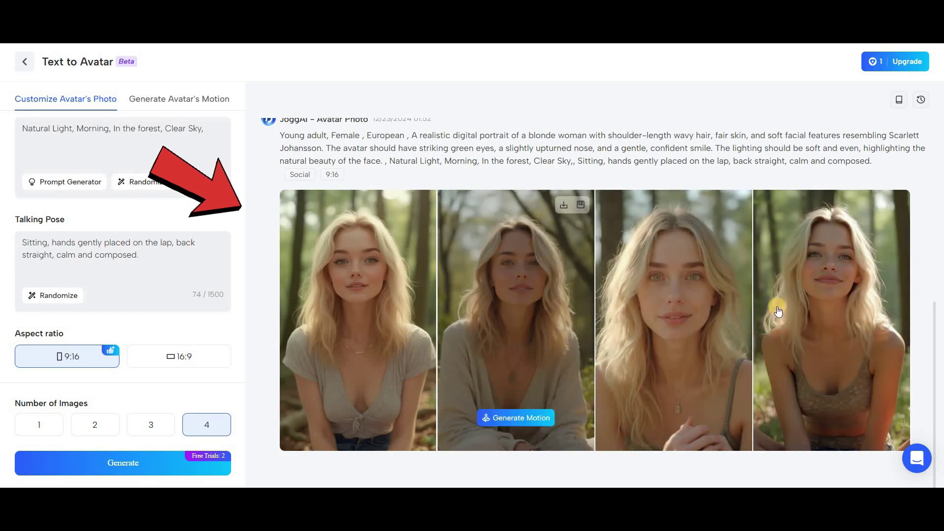
Generate a motion avatar from the second forest portrait
left_click(498, 422)
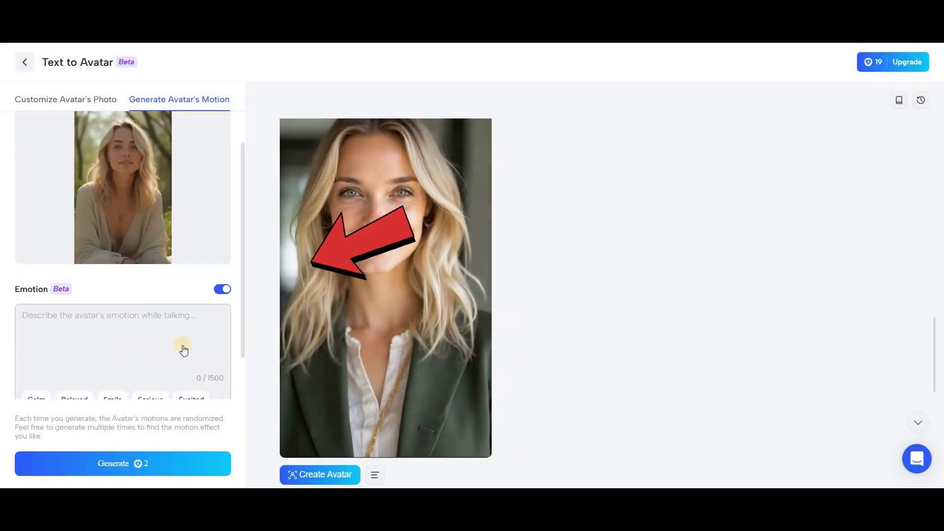
scroll(184, 350, "down", 2)
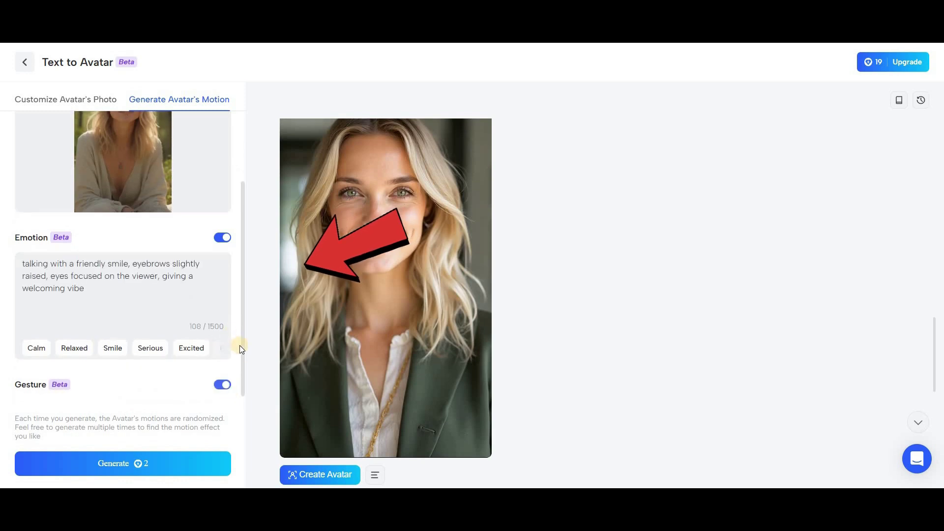
left_click(174, 470)
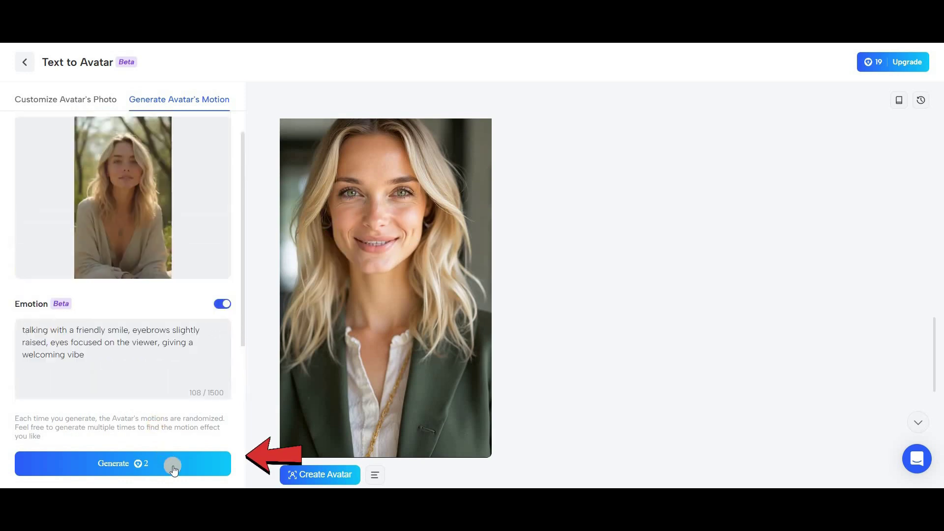
left_click(106, 465)
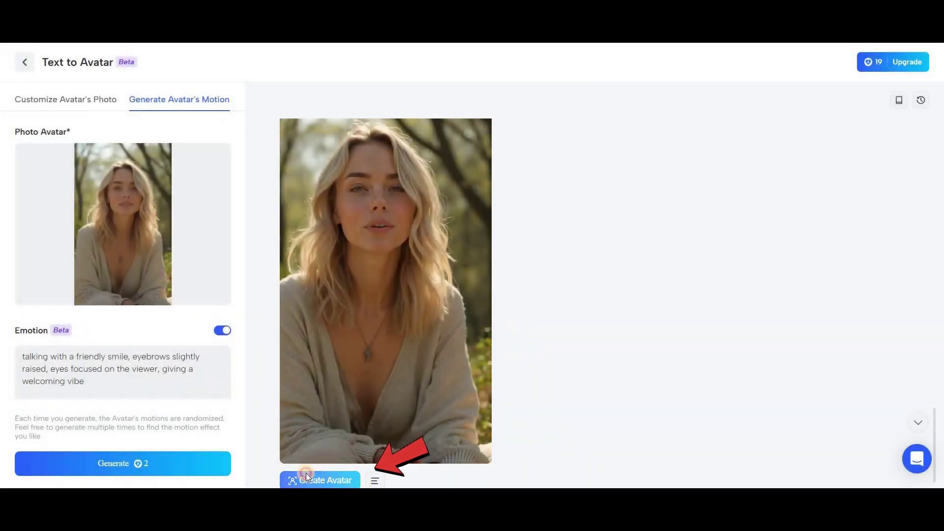
Save the forest avatar to Photo Avatars and select its default name to rename it
left_click(333, 480)
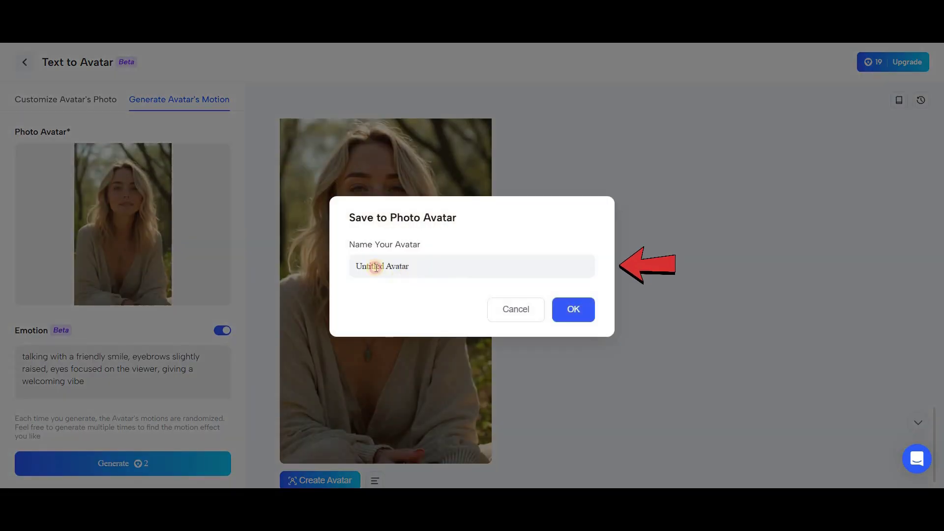
left_click_drag(411, 266, 381, 372)
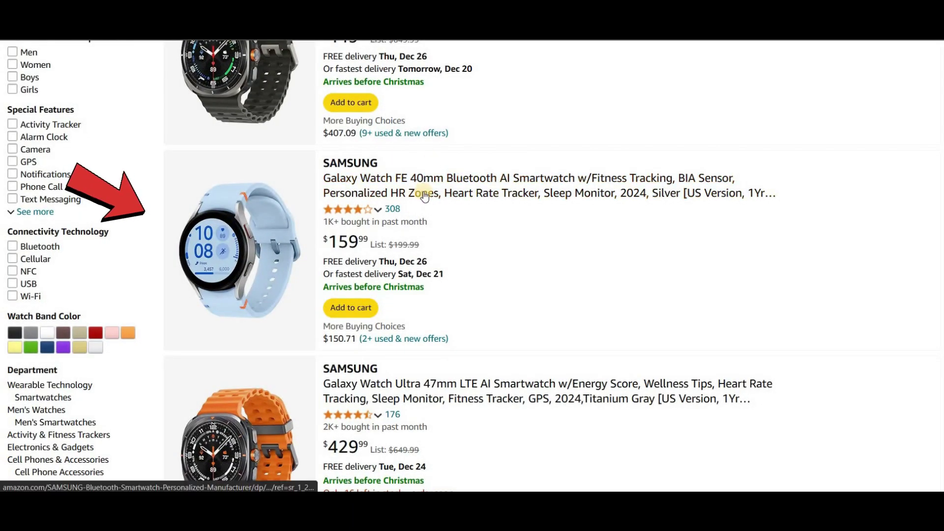
Open the Galaxy Watch FE product page on Amazon and copy its share link
left_click(425, 193)
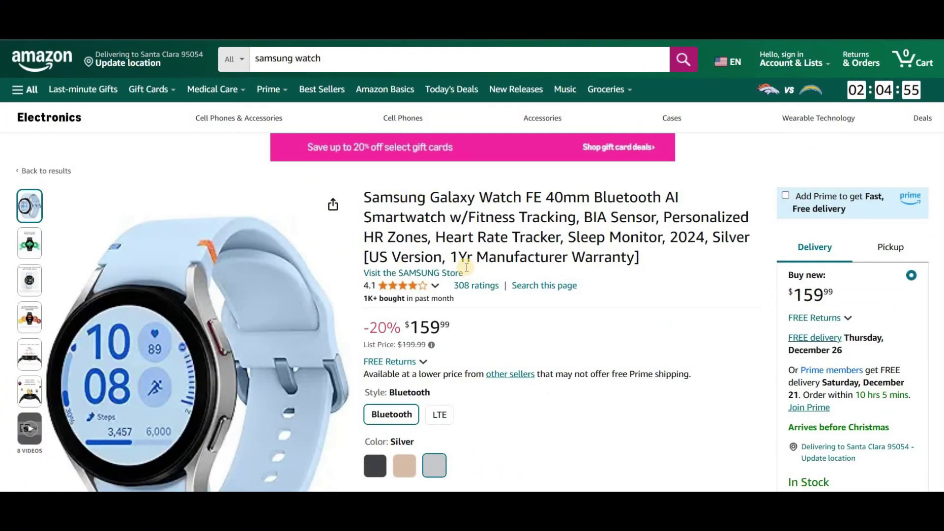
scroll(344, 98, "down", 3)
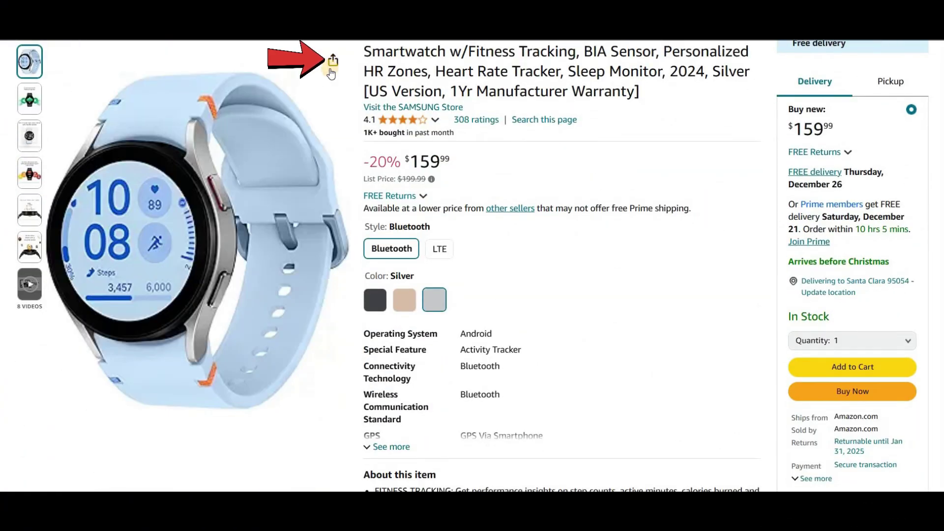
left_click(331, 70)
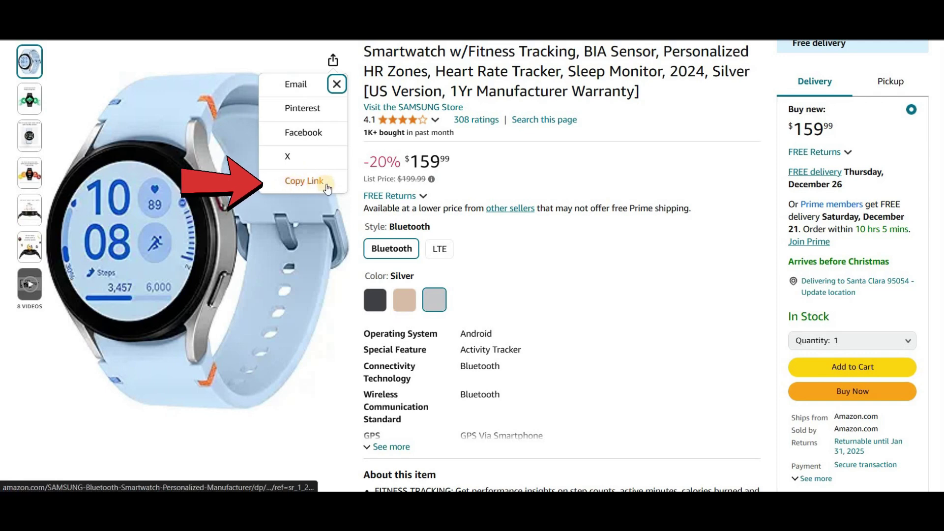
left_click(285, 184)
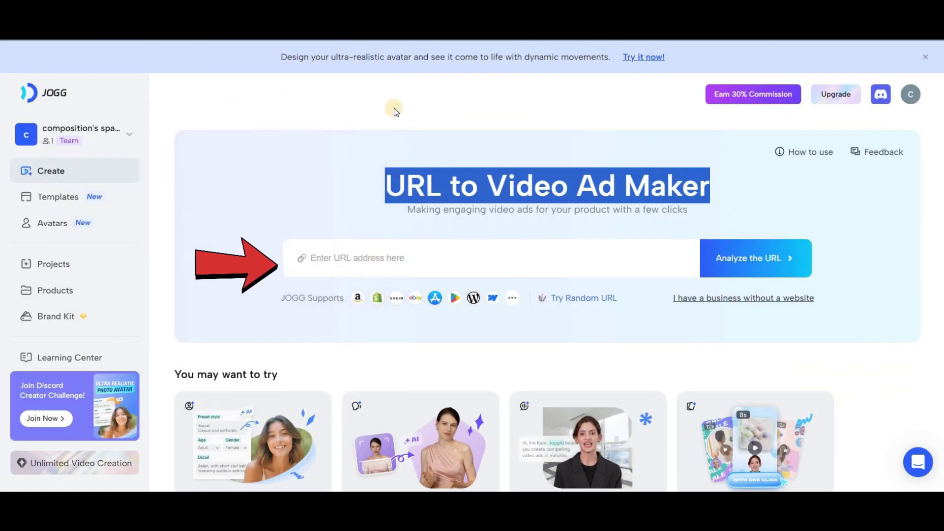
Paste the Amazon link into JoggAI's URL to Video Ad Maker field and analyze it
right_click(381, 254)
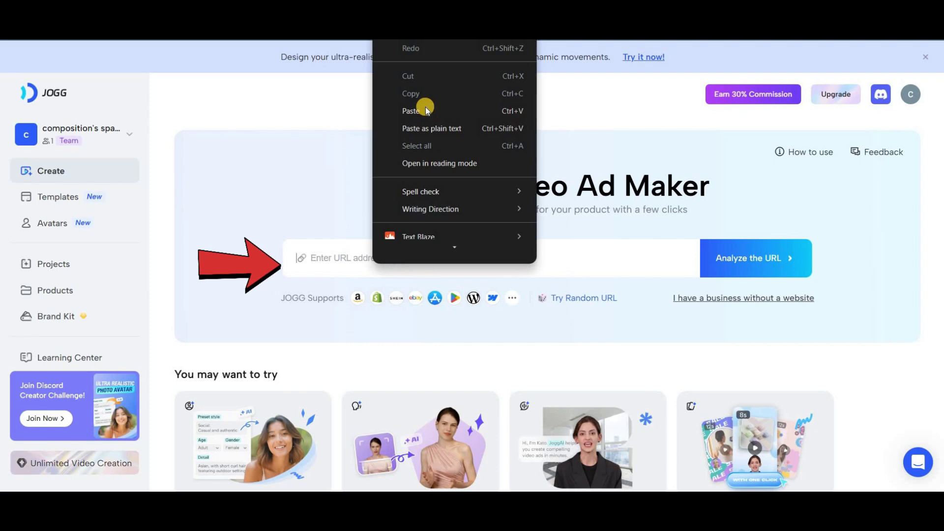
left_click(423, 106)
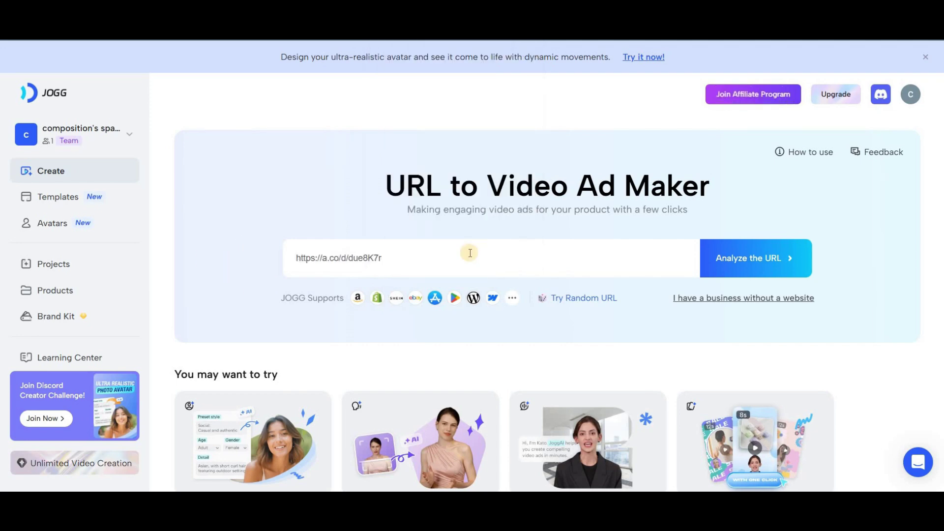
left_click(755, 251)
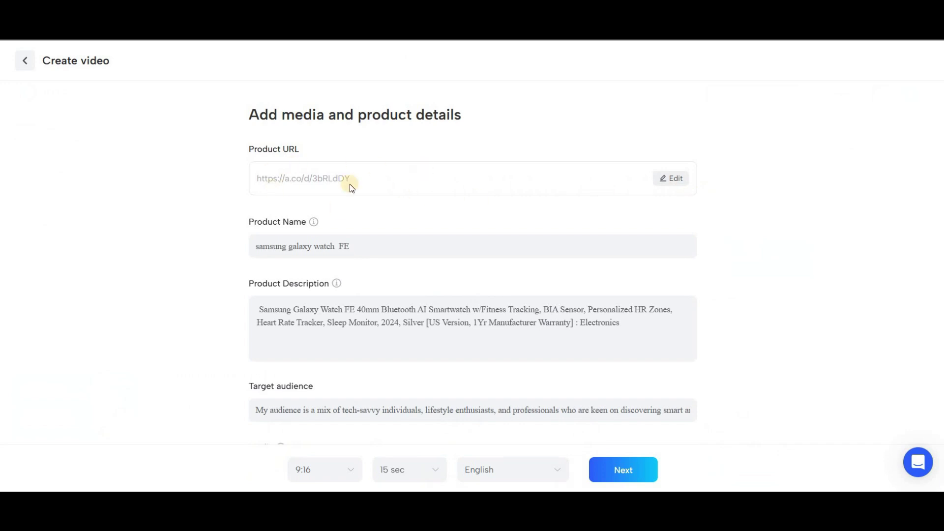
Review the generated Galaxy Watch FE name, description, target audience and 17 media thumbnails
scroll(240, 131, "down", 3)
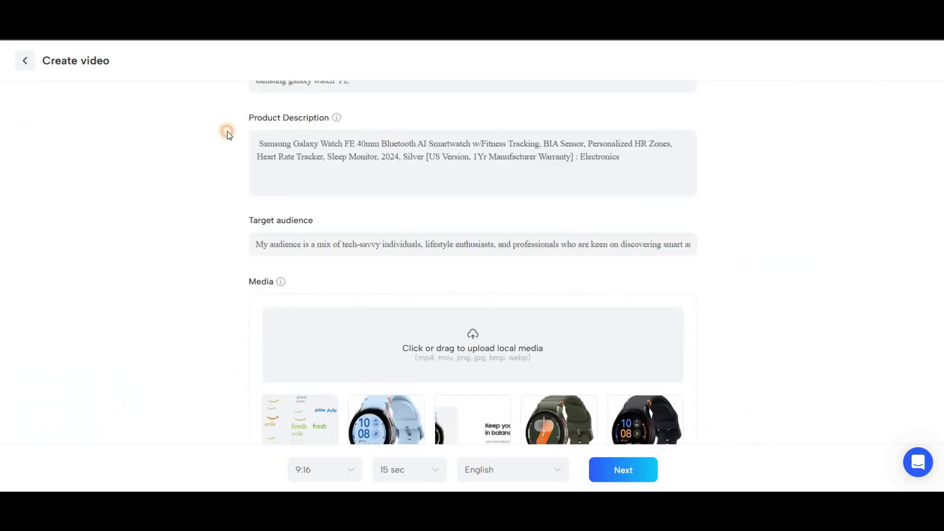
scroll(413, 236, "up", 1)
scroll(376, 231, "down", 2)
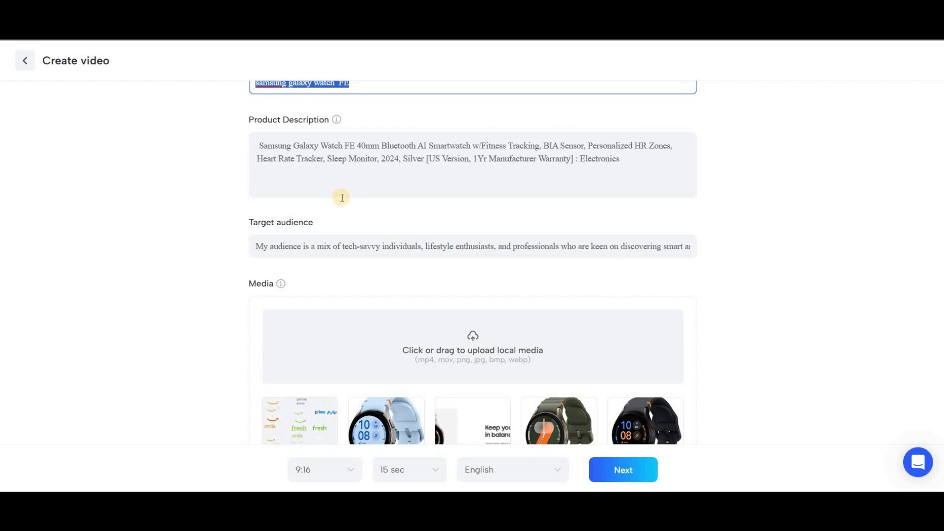
scroll(437, 237, "down", 3)
left_click(469, 120)
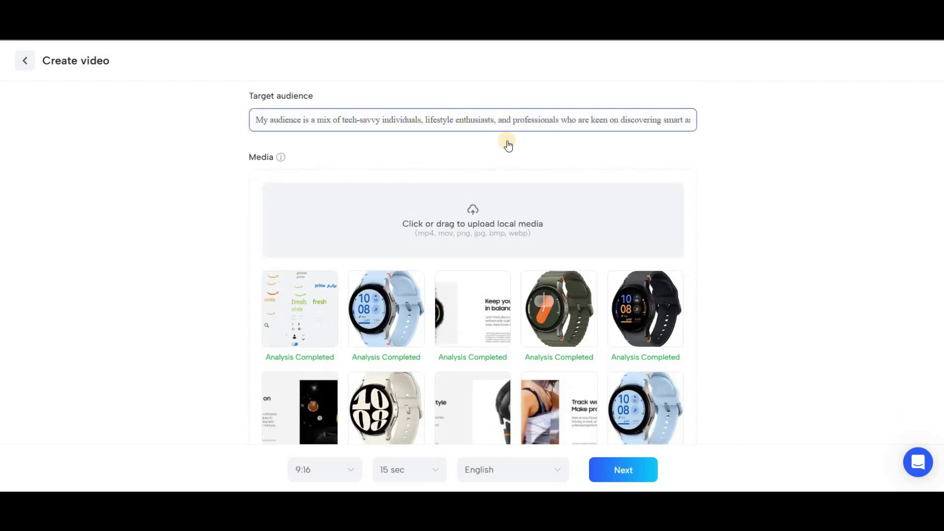
scroll(522, 155, "down", 2)
scroll(371, 147, "down", 2)
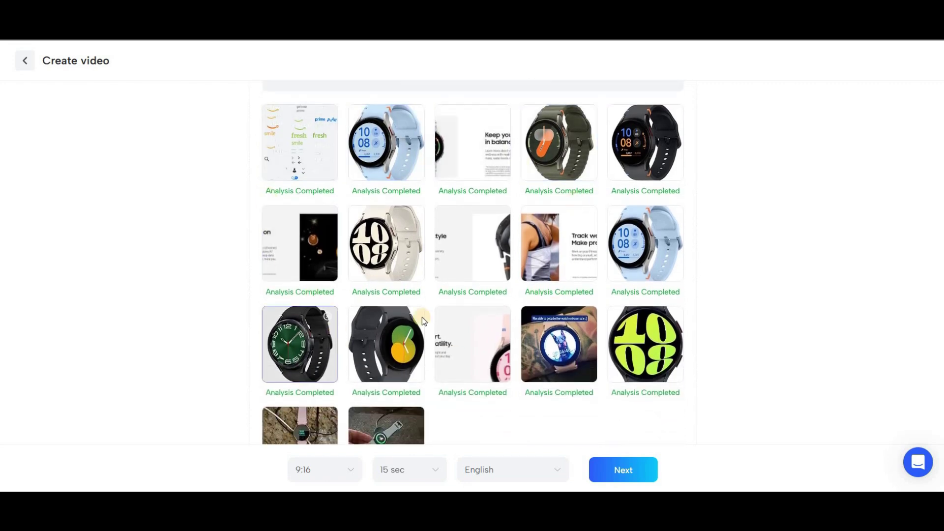
scroll(485, 154, "up", 2)
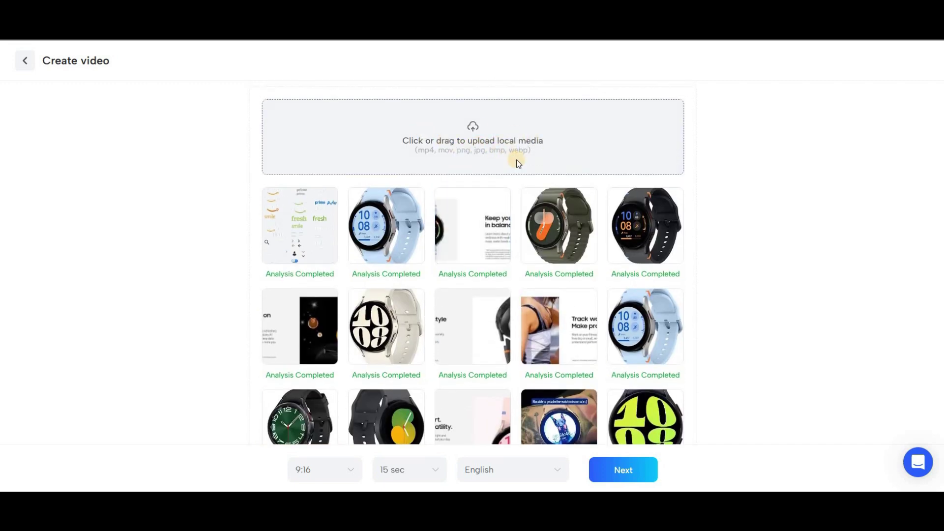
scroll(560, 272, "down", 5)
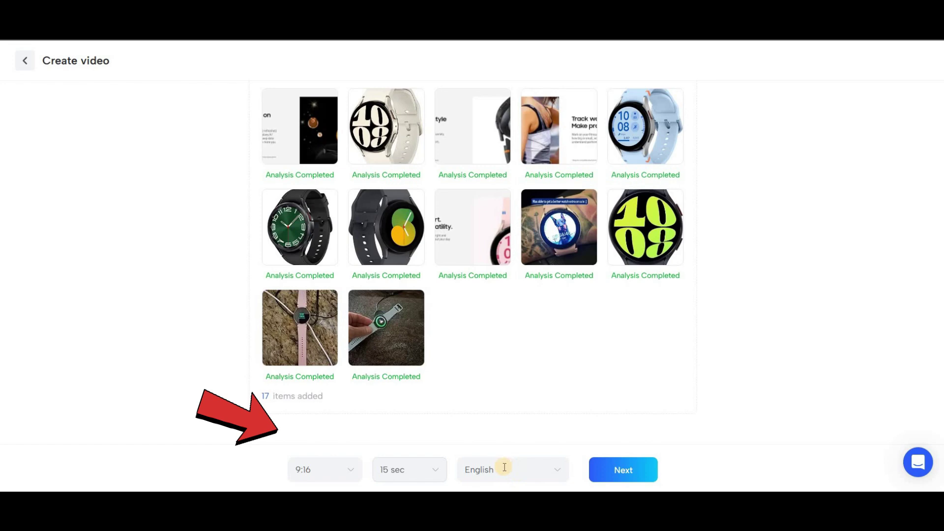
left_click(325, 469)
Choose an aspect ratio and generate the Galaxy Watch FE ad video
left_click(319, 415)
left_click(650, 467)
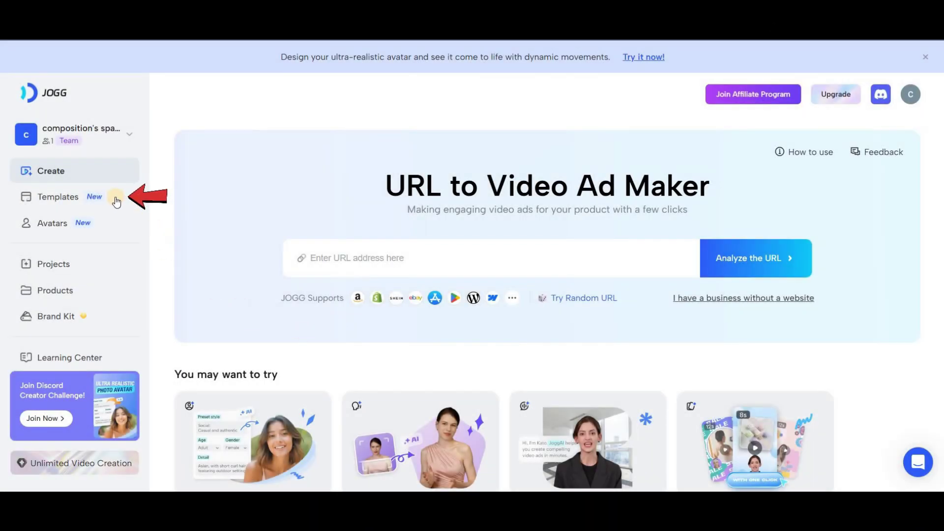
Find Technological Glamour in the Templates gallery, preview it and start a video from it
left_click(52, 203)
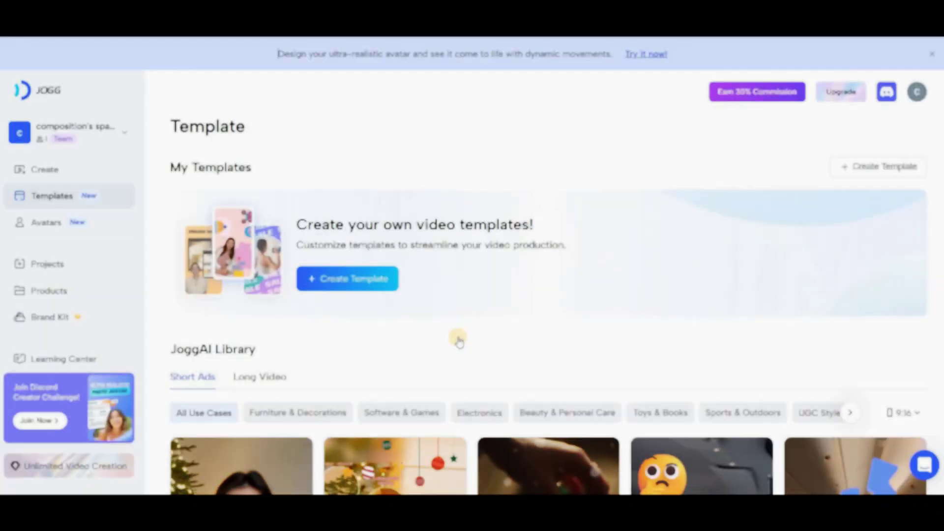
scroll(458, 337, "down", 6)
scroll(459, 344, "down", 15)
scroll(500, 369, "down", 5)
scroll(500, 370, "up", 5)
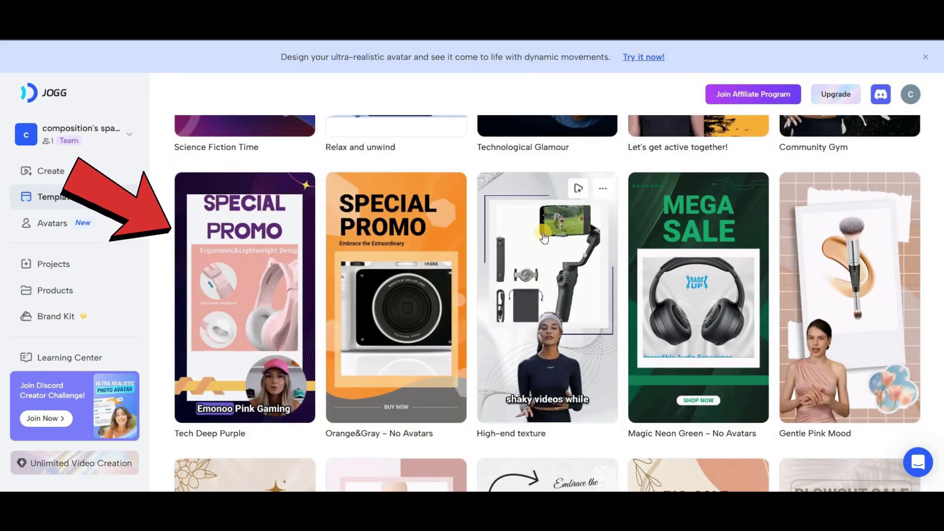
scroll(534, 251, "up", 3)
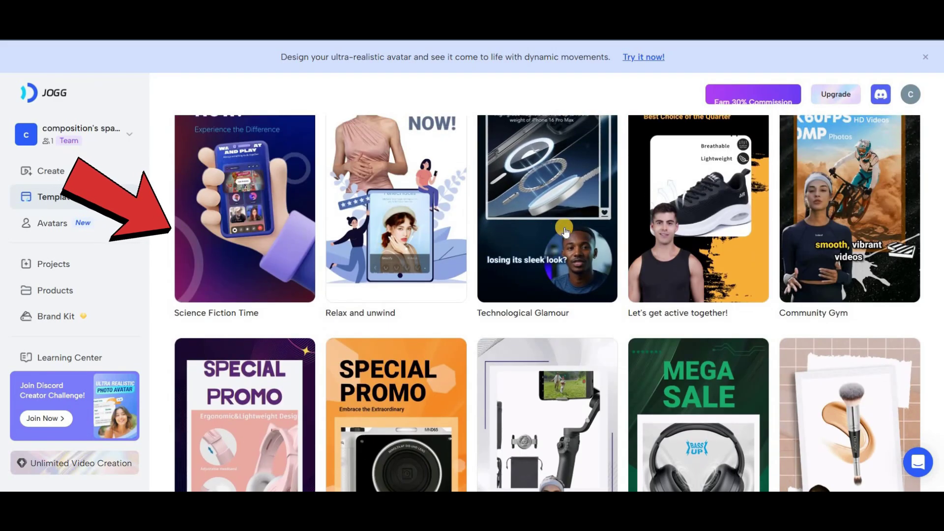
left_click(557, 210)
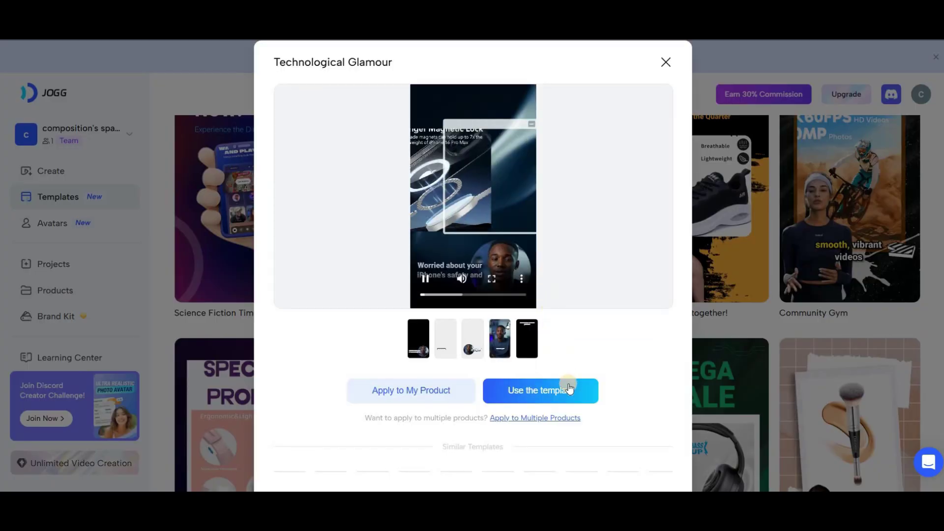
left_click(567, 392)
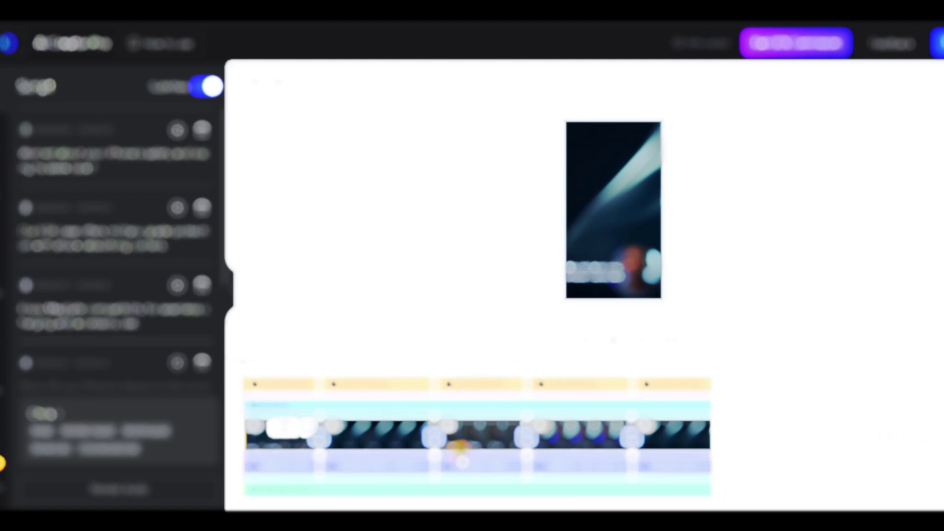
Apply an avatar-over-image layout to the second scene and nudge the image up
key("ctrl+plus")
key("ctrl+plus")
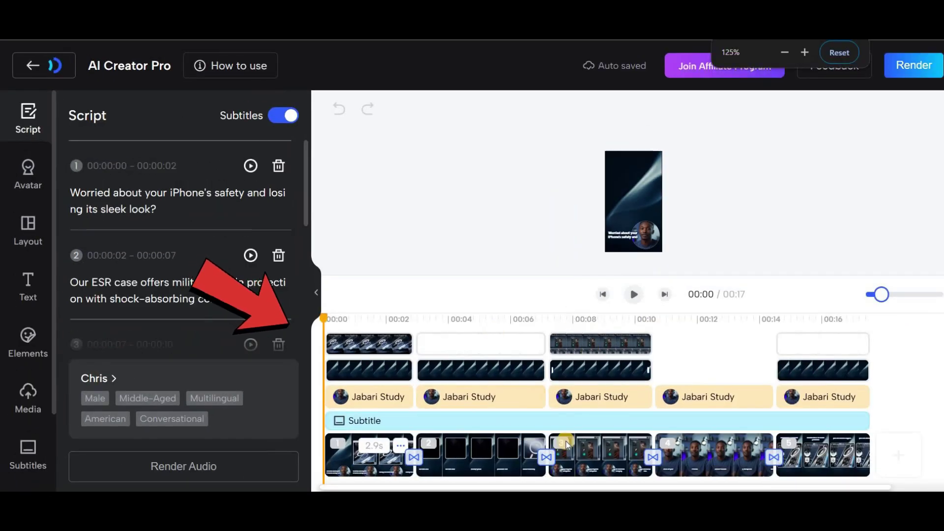
scroll(496, 392, "down", 1)
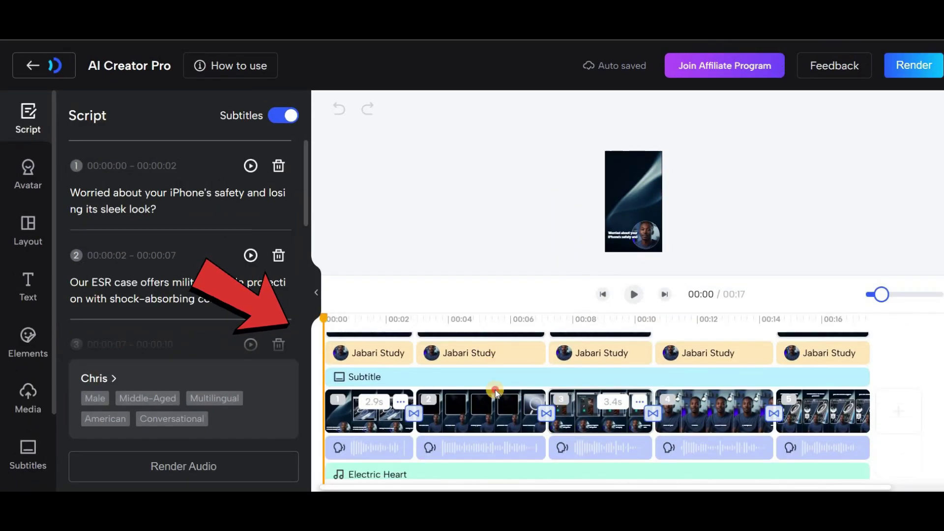
left_click(496, 392)
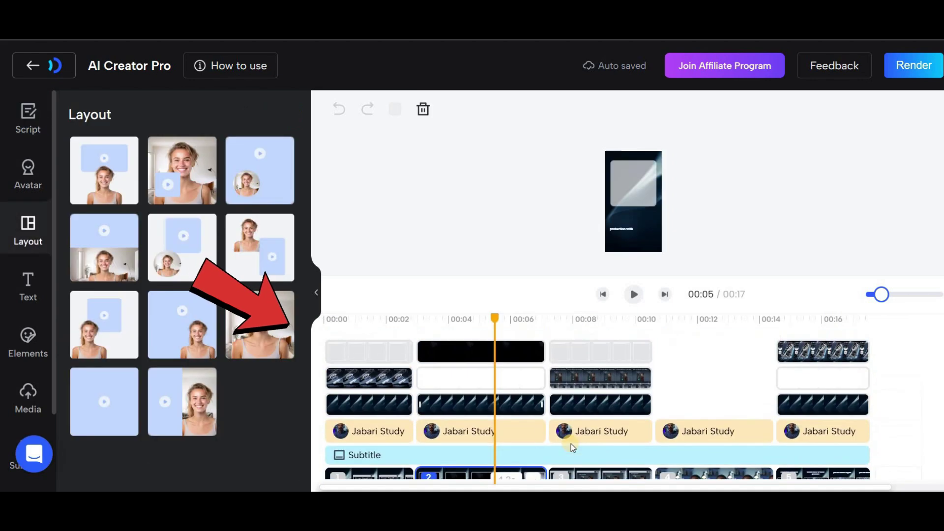
left_click(386, 376)
left_click(626, 211)
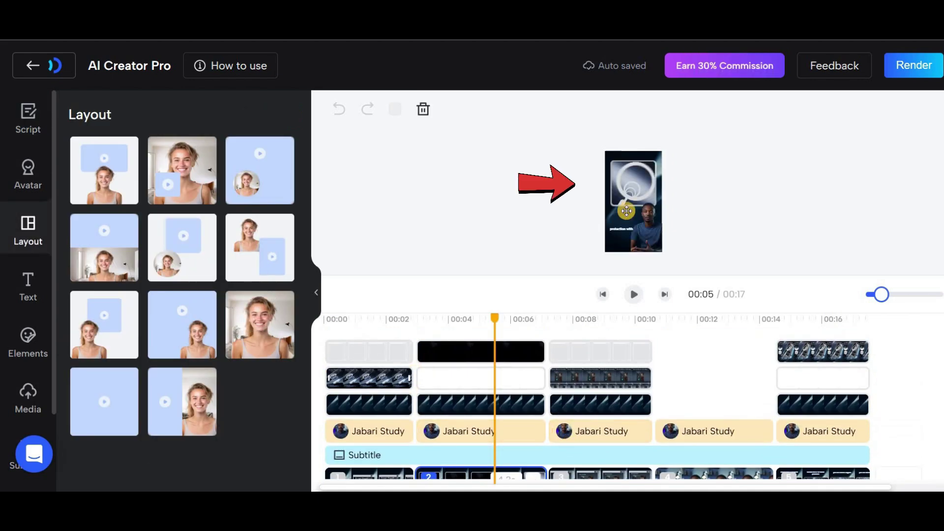
mouse_move(660, 201)
left_mouse_down()
mouse_move(708, 197)
mouse_move(663, 197)
left_mouse_up()
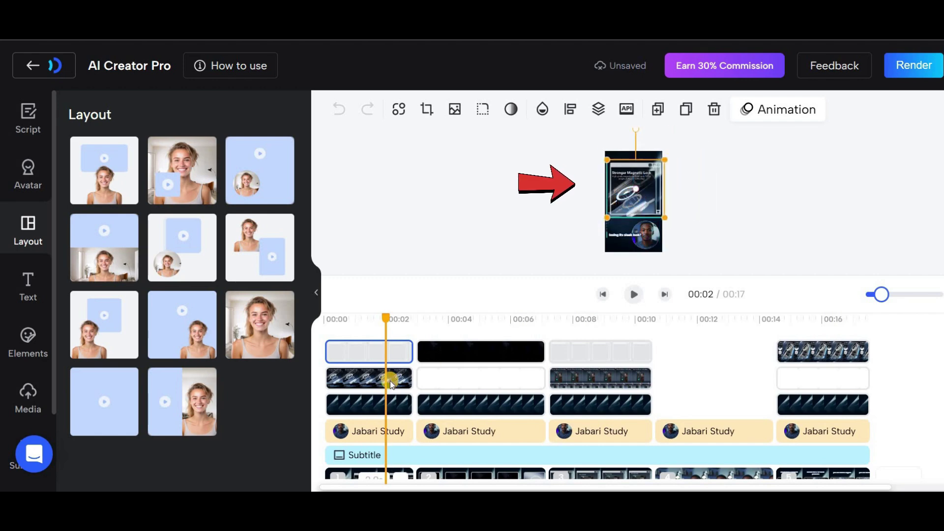
Move the phone image in the second scene lower right and review the avatar options
left_click(451, 352)
key("ctrl+minus")
key("ctrl+minus")
key("ctrl+minus")
key("ctrl+minus")
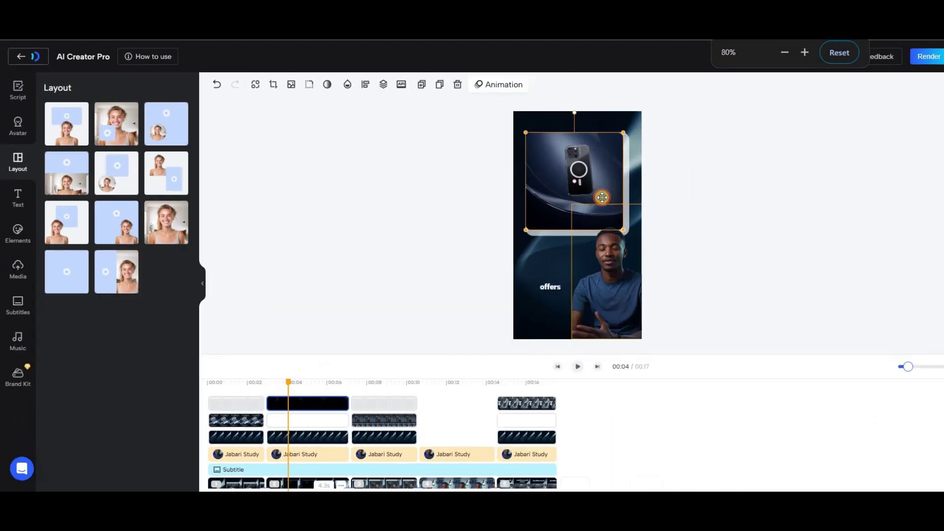
left_click_drag(599, 195, 598, 215)
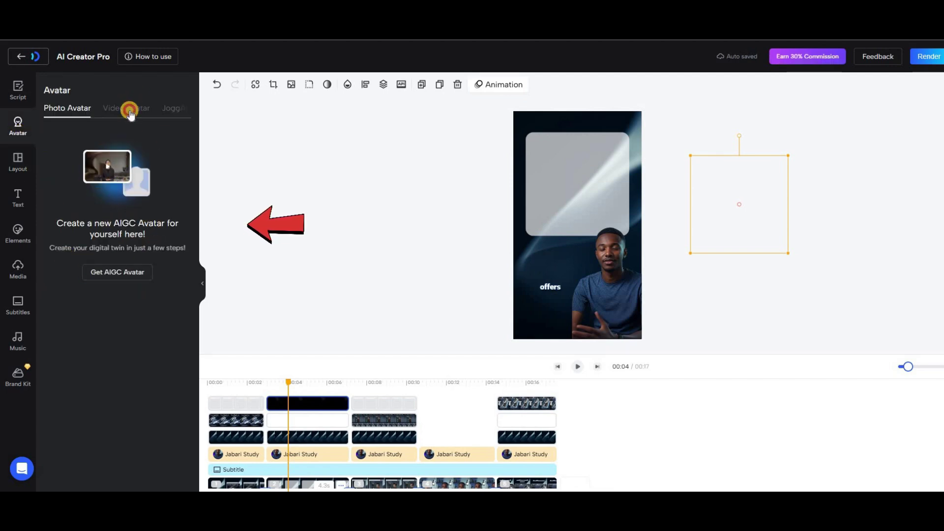
left_click(18, 115)
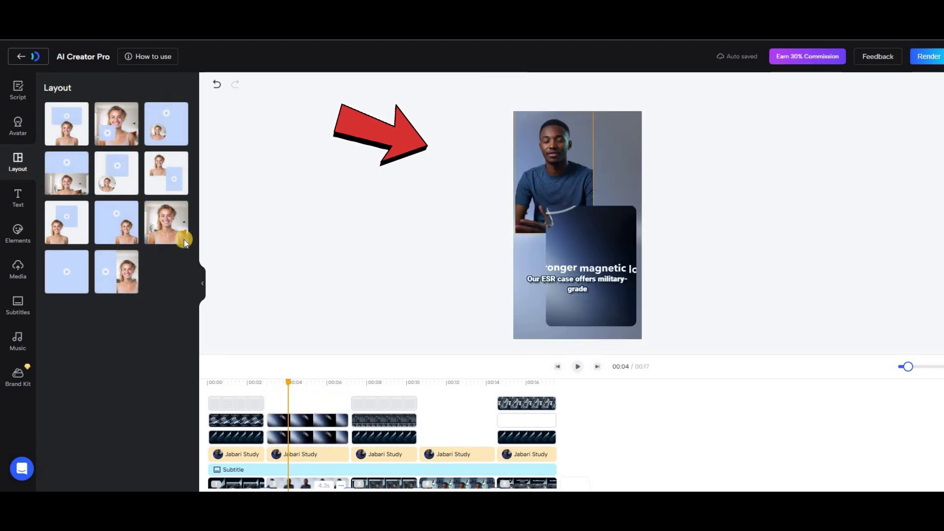
left_click(20, 205)
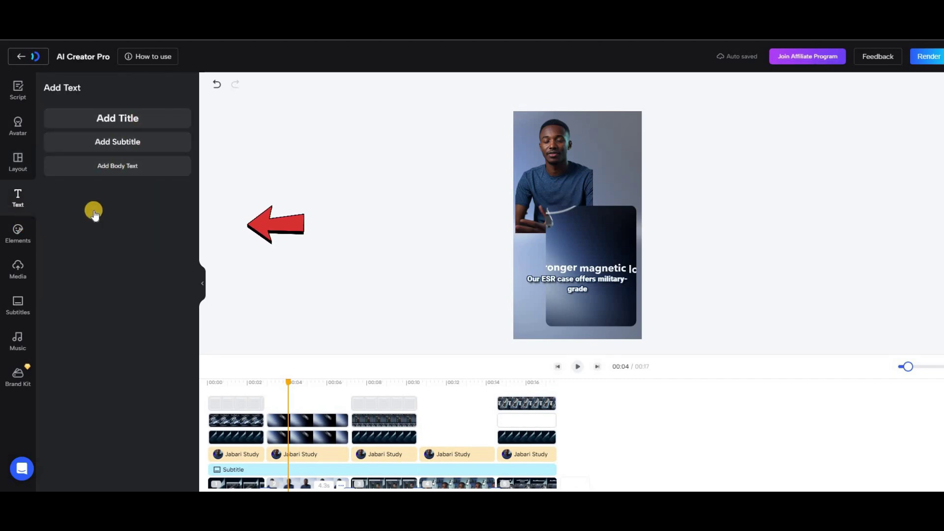
Browse the Elements and Media panels, then scroll through the Subtitles style options
left_click(18, 231)
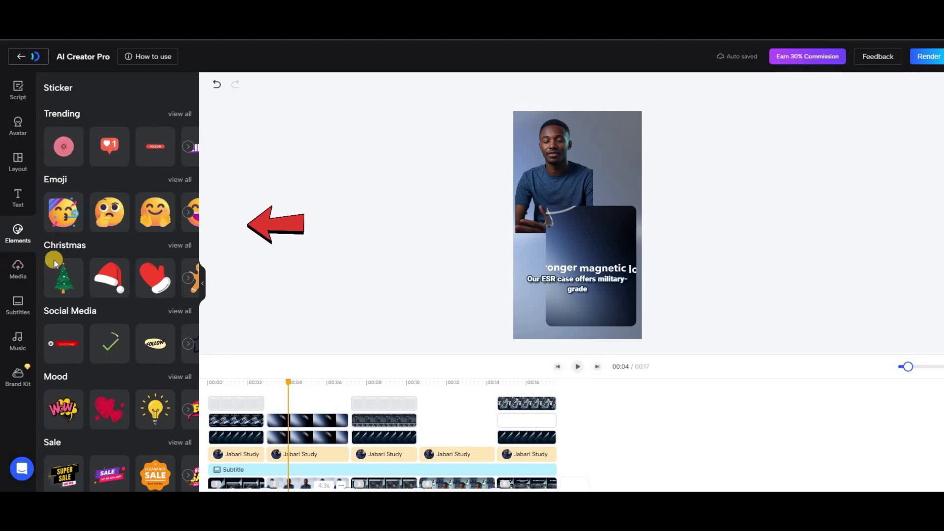
left_click(31, 274)
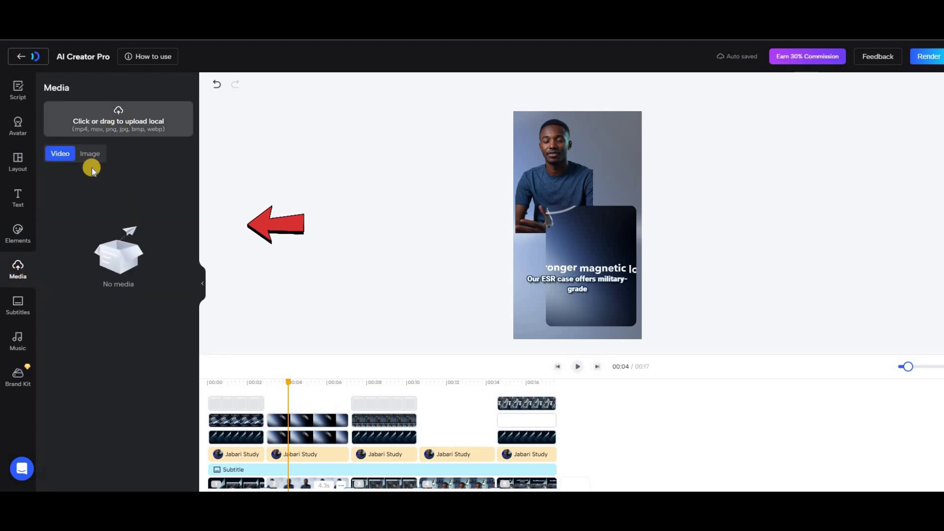
left_click(28, 308)
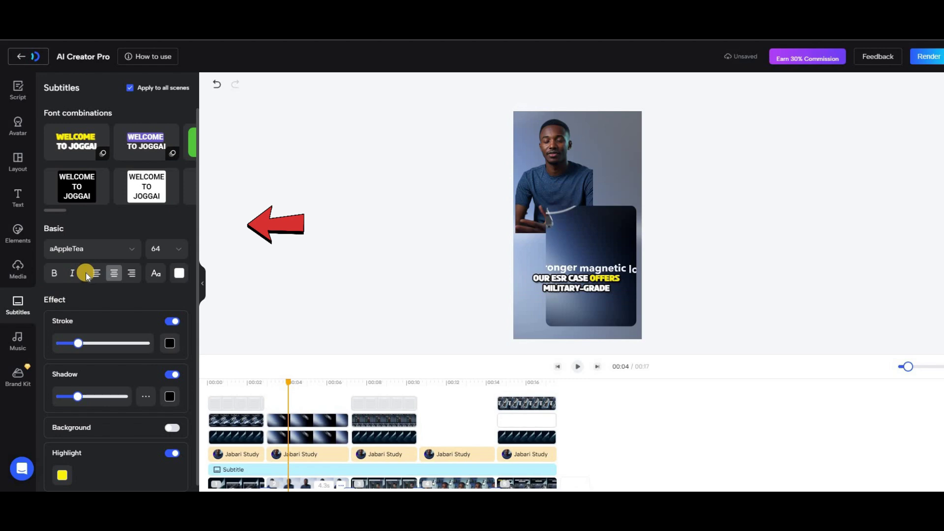
scroll(113, 294, "down", 1)
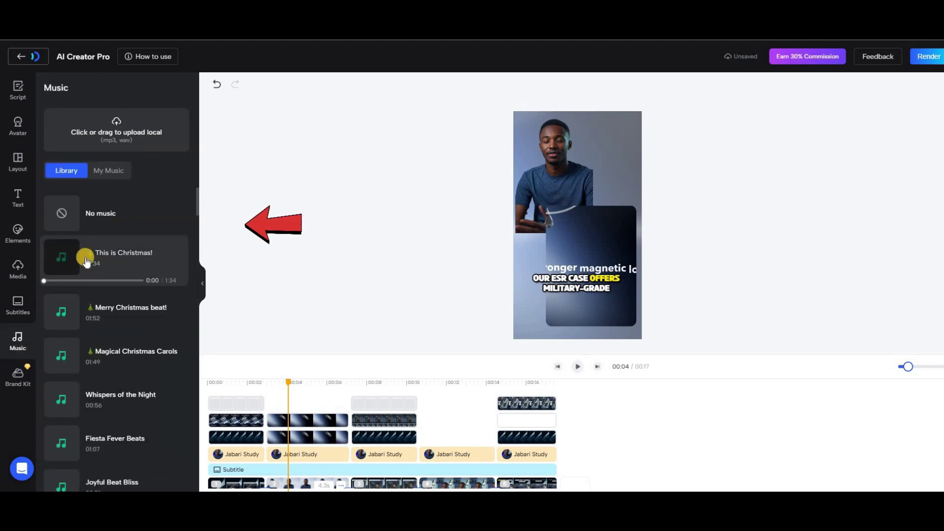
scroll(93, 305, "down", 15)
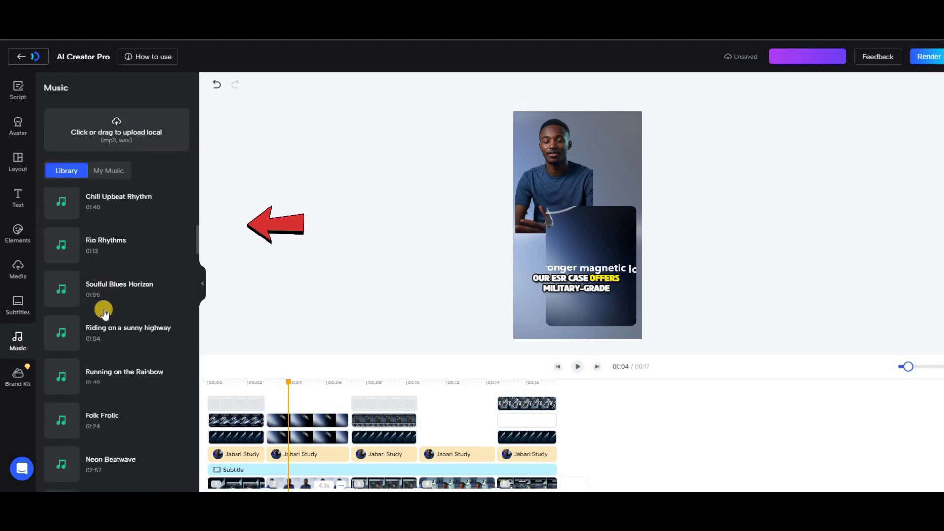
scroll(105, 315, "down", 15)
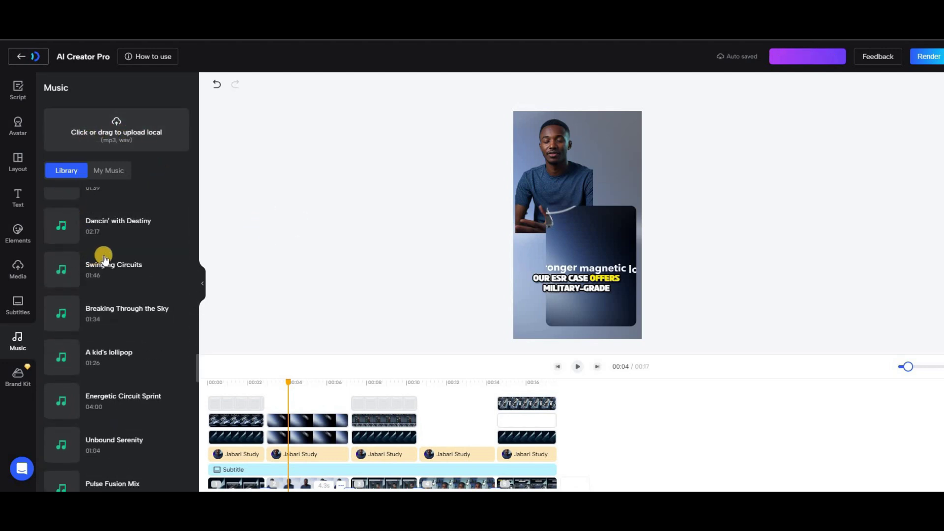
scroll(123, 238, "up", 5)
Start rendering the video and view the pricing plans with yearly billing
left_click(929, 58)
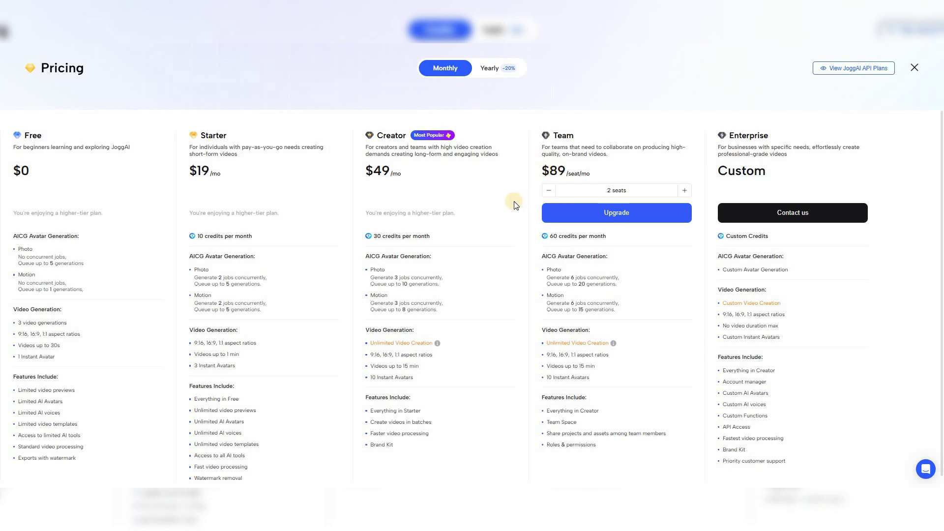
left_click(506, 74)
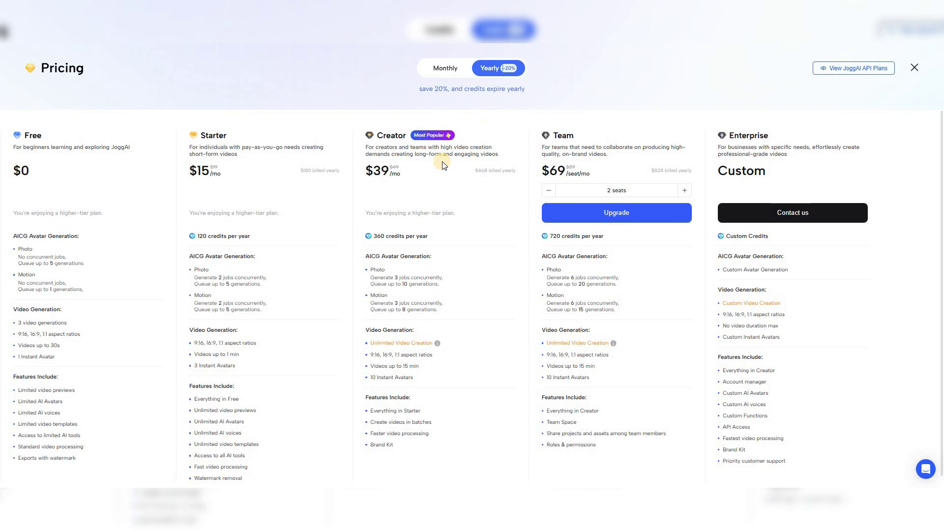